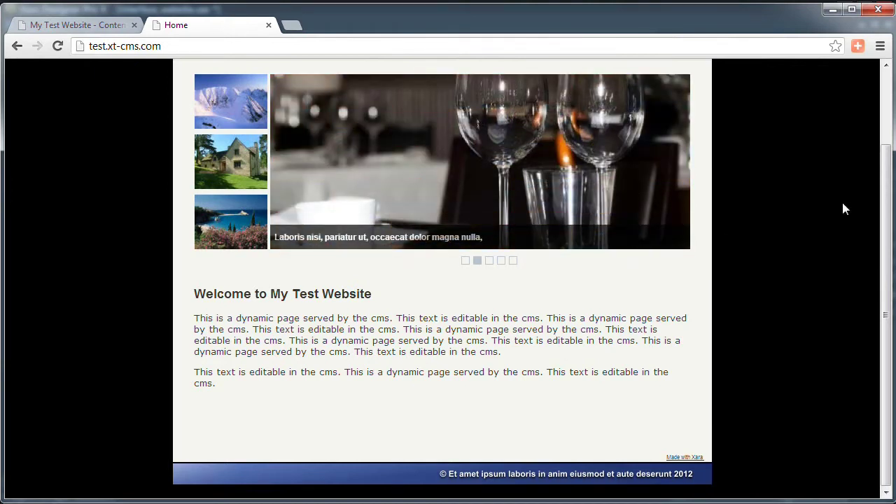
Step: Highlight the site address test.xt-cms.com and the welcome heading on the live home page
scroll(886, 210, "up", 3)
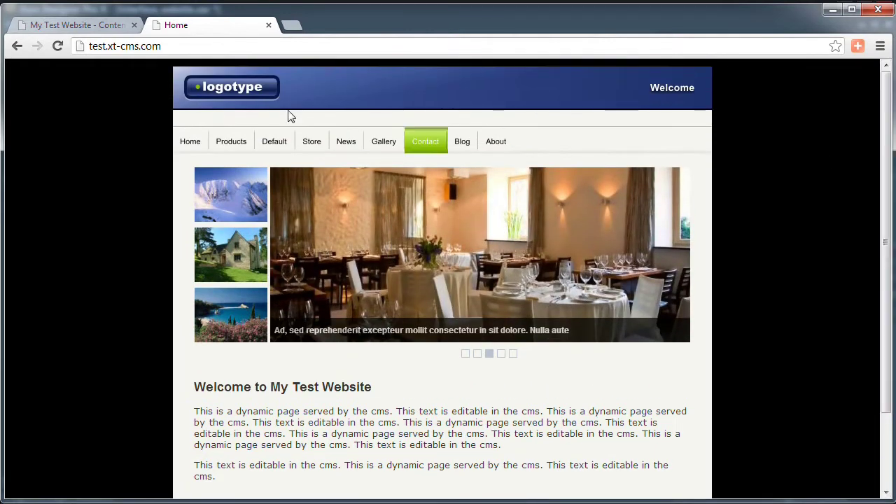
mouse_move(289, 196)
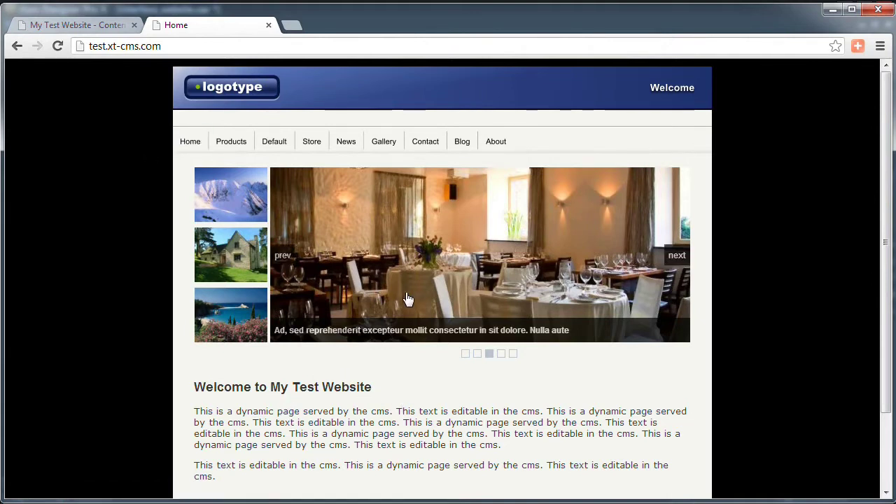
left_click_drag(91, 42, 165, 43)
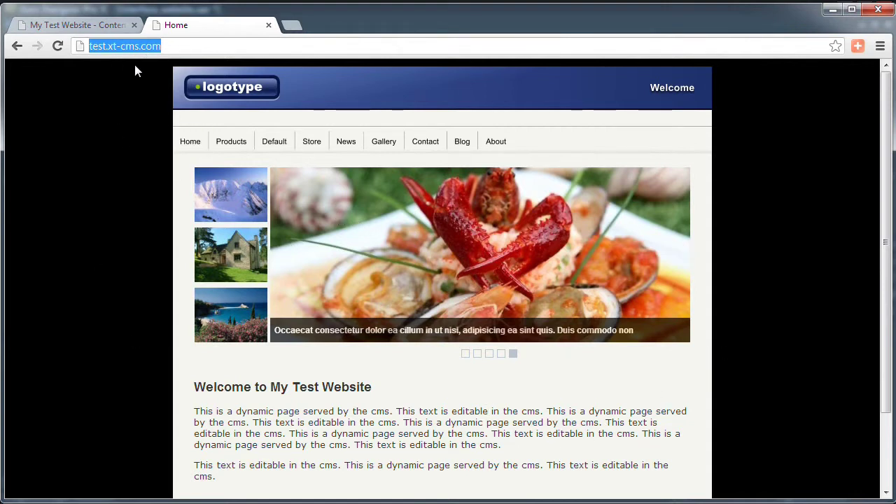
left_click_drag(193, 384, 229, 468)
left_click(255, 440)
Step: Highlight the full CMS welcome text, then bring up the admin Categories list
scroll(256, 417, "down", 1)
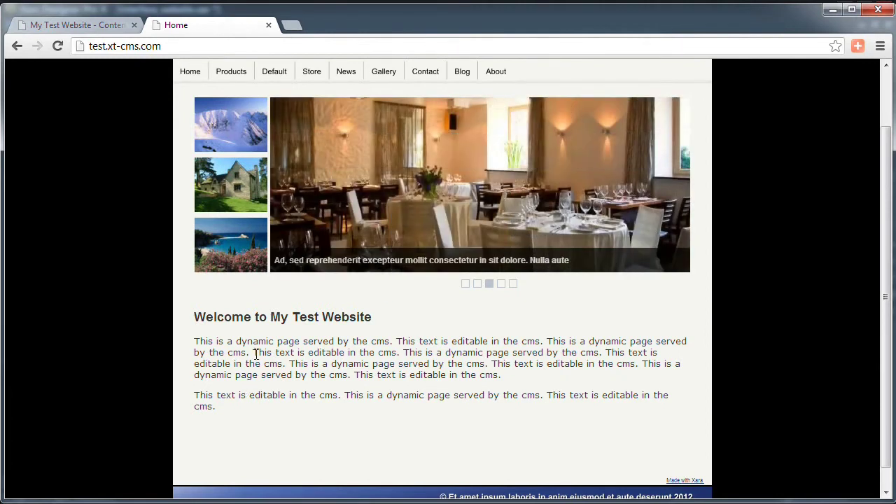
scroll(329, 371, "up", 1)
scroll(234, 310, "down", 1)
scroll(241, 340, "up", 1)
scroll(277, 390, "down", 1)
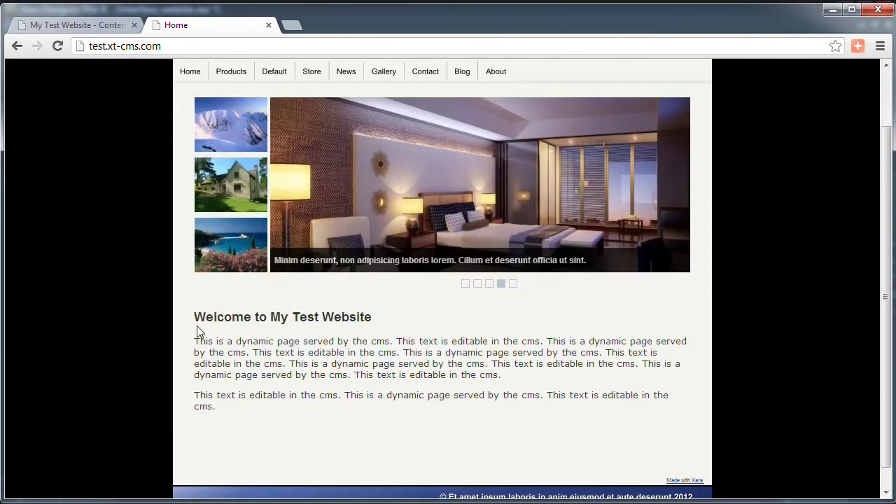
left_click_drag(196, 317, 221, 403)
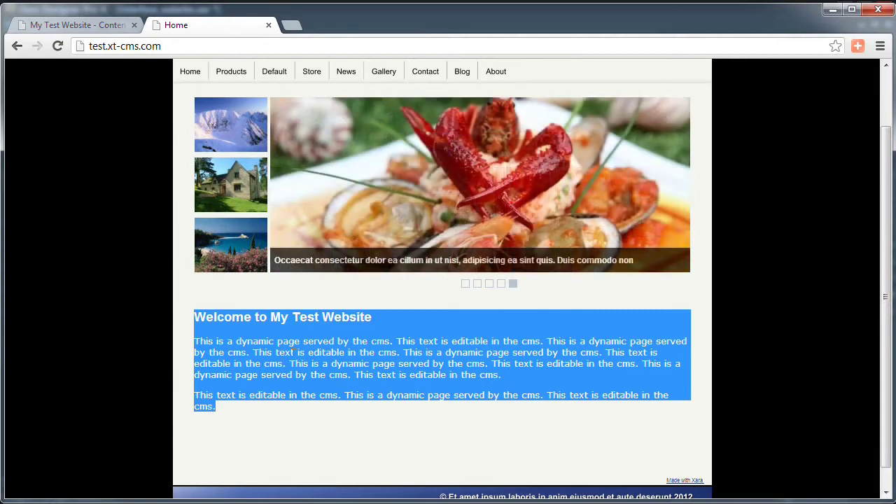
left_click(240, 338)
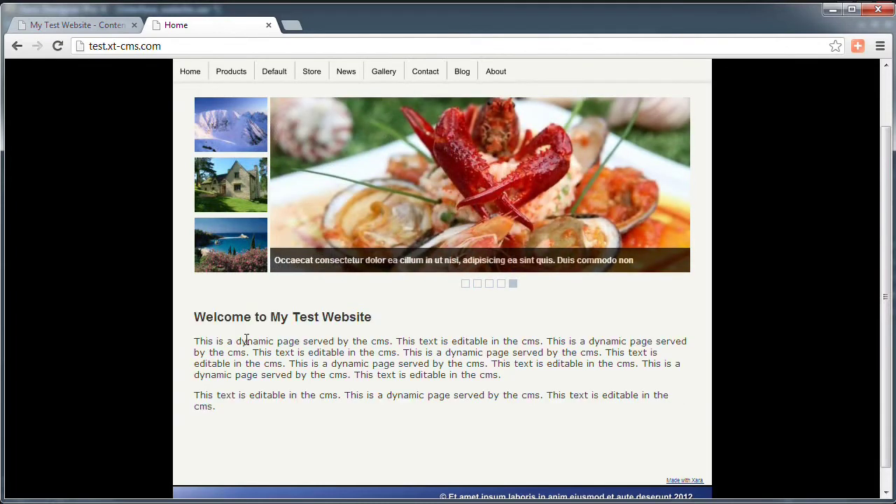
left_click(48, 26)
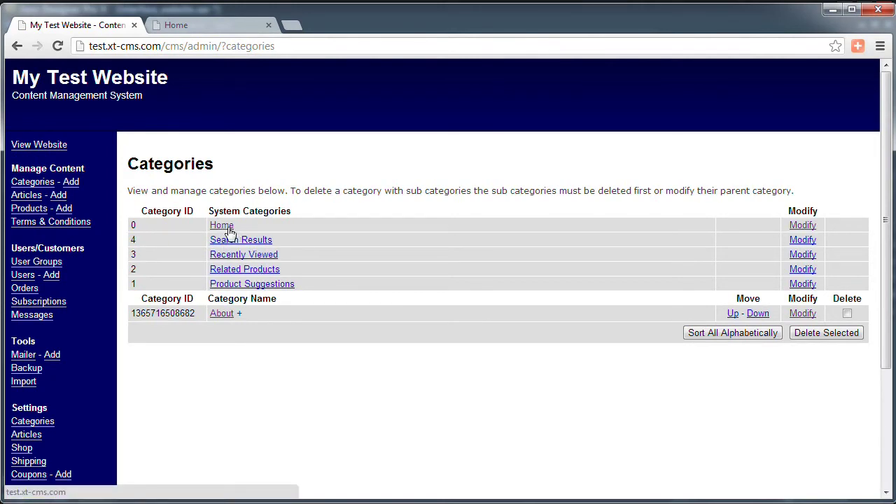
Step: Edit the Home category, replace its final paragraph with 'Testing.', and save it
left_click(802, 225)
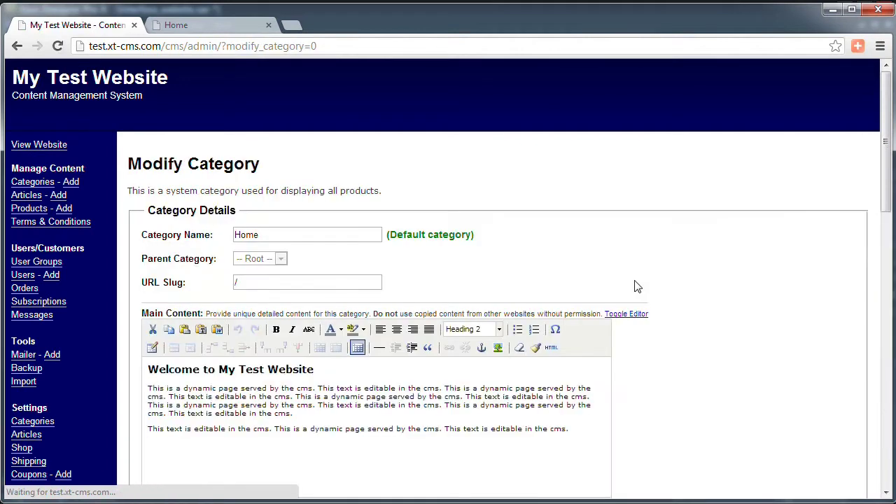
scroll(467, 326, "down", 1)
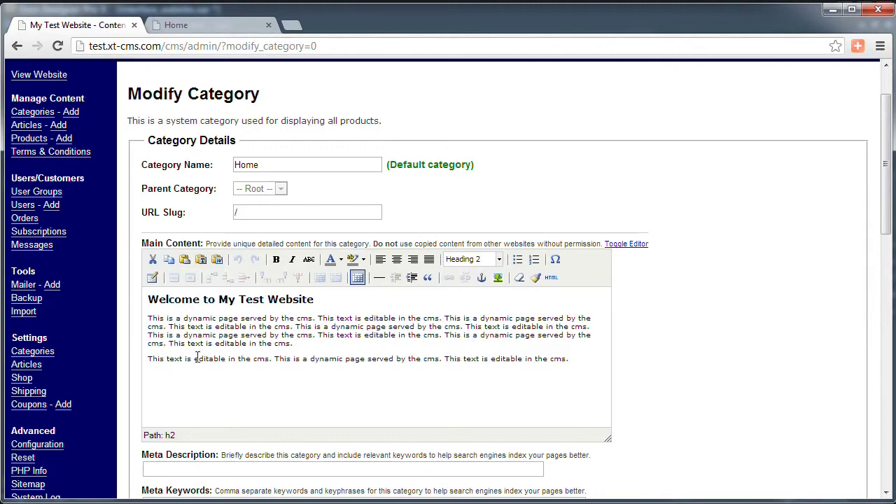
left_click_drag(569, 362, 149, 360)
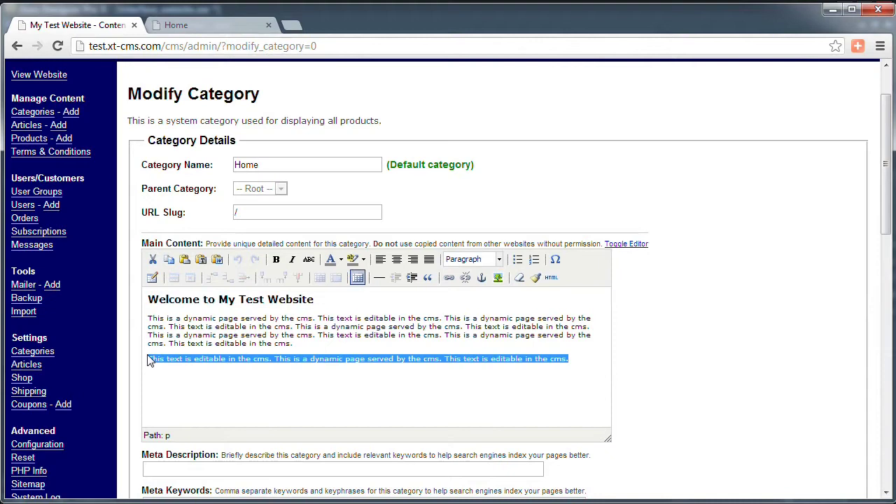
type("test")
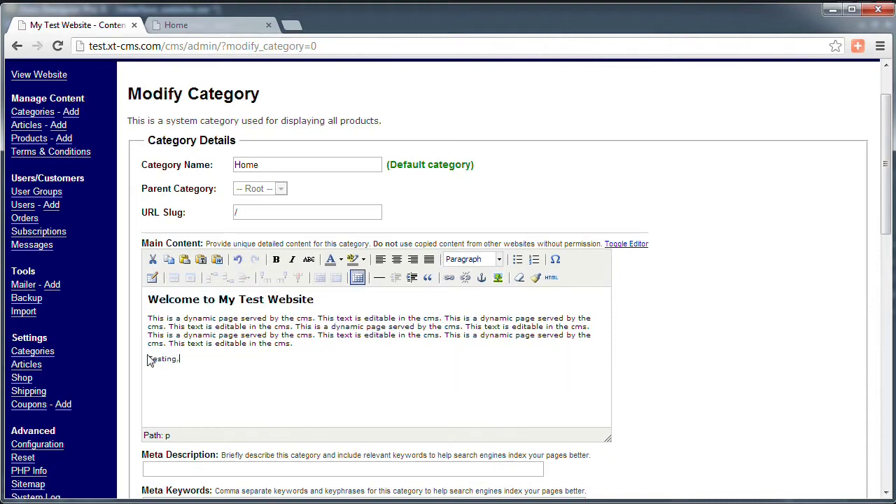
scroll(175, 350, "down", 11)
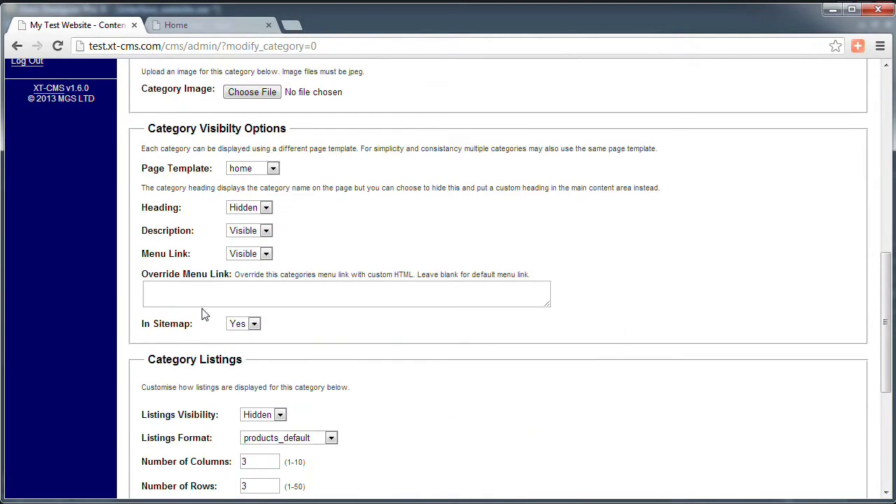
scroll(170, 480, "down", 1)
left_click(167, 480)
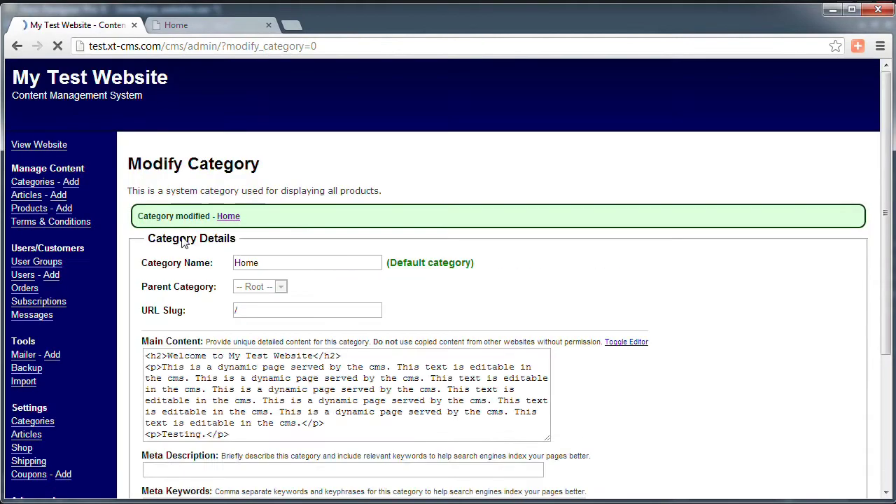
Step: Reload the live Home page and highlight the new 'Testing.' paragraph to confirm the edit
left_click(192, 26)
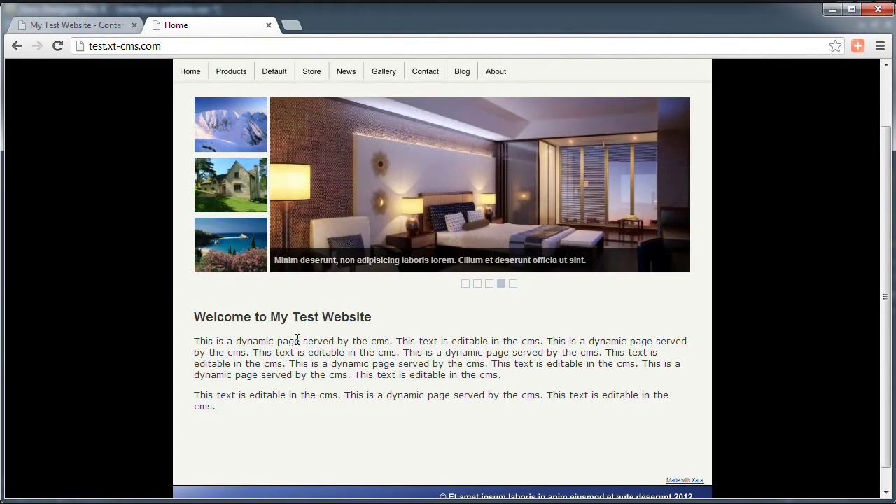
key("F5")
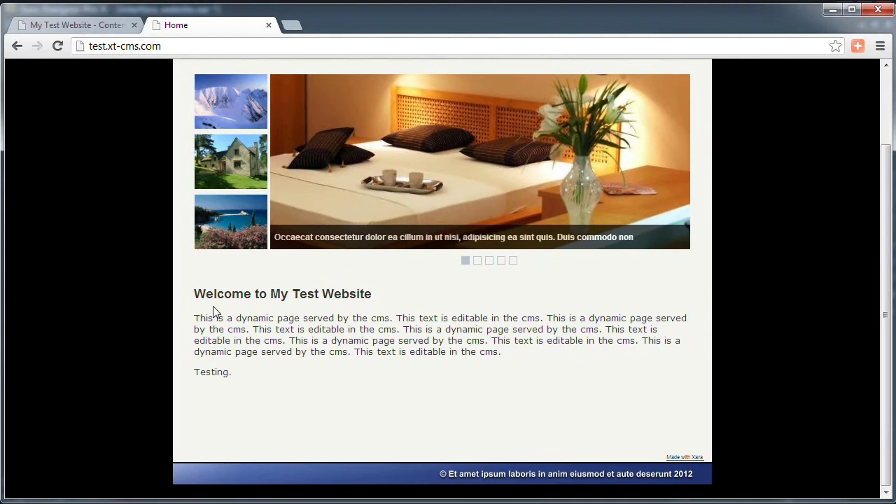
double_click(197, 372)
left_click(255, 344)
scroll(413, 308, "up", 1)
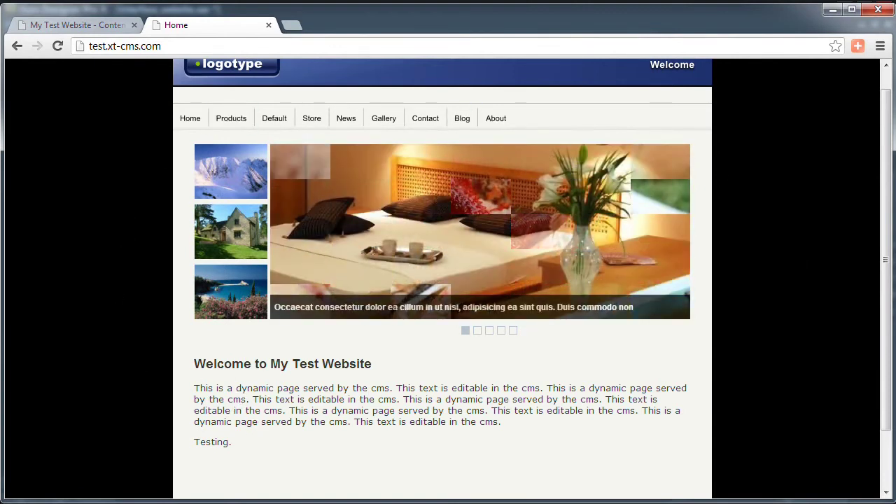
mouse_move(235, 501)
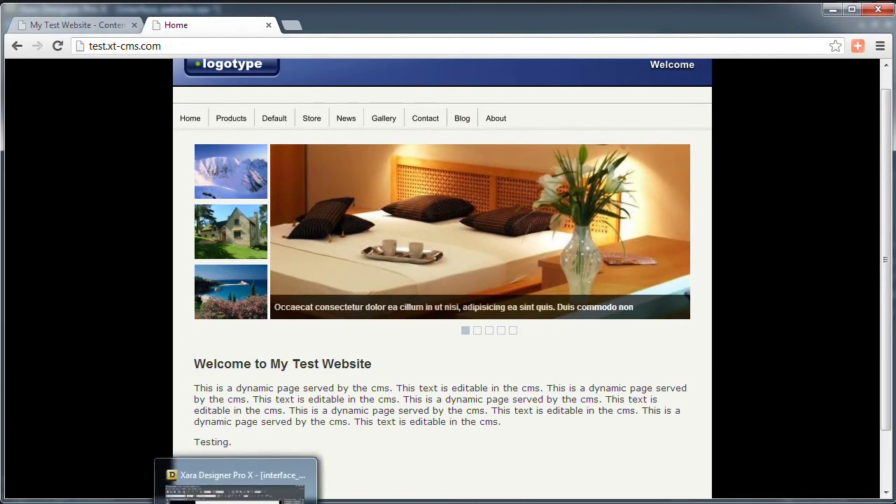
Step: Return to Xara, deselect the slideshow images and fit the whole page in view
key("alt+Tab")
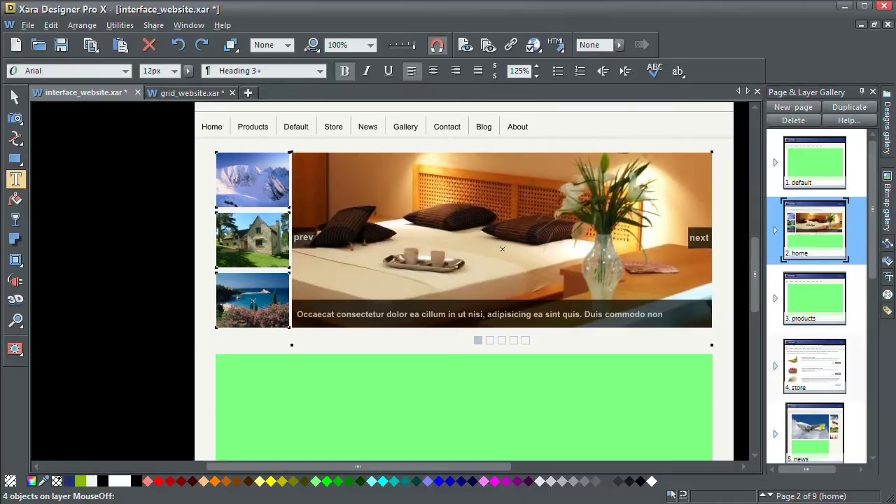
left_click(15, 97)
left_click(118, 208)
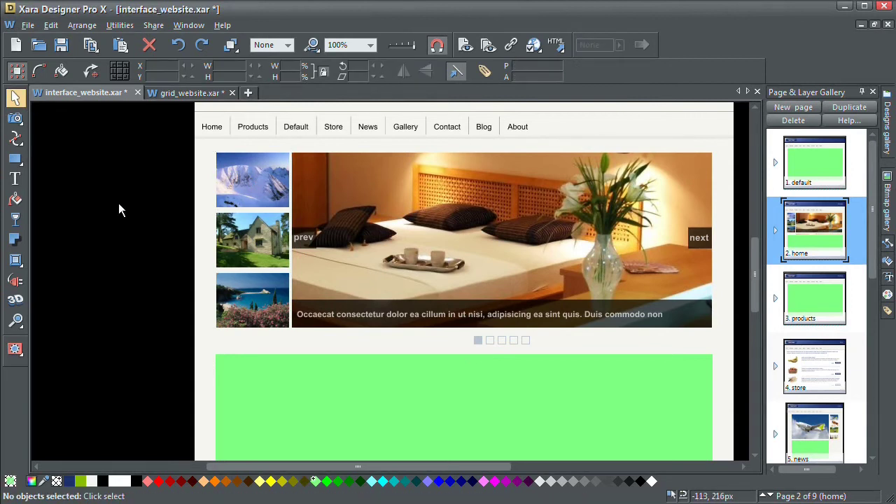
key("ctrl+shift+j")
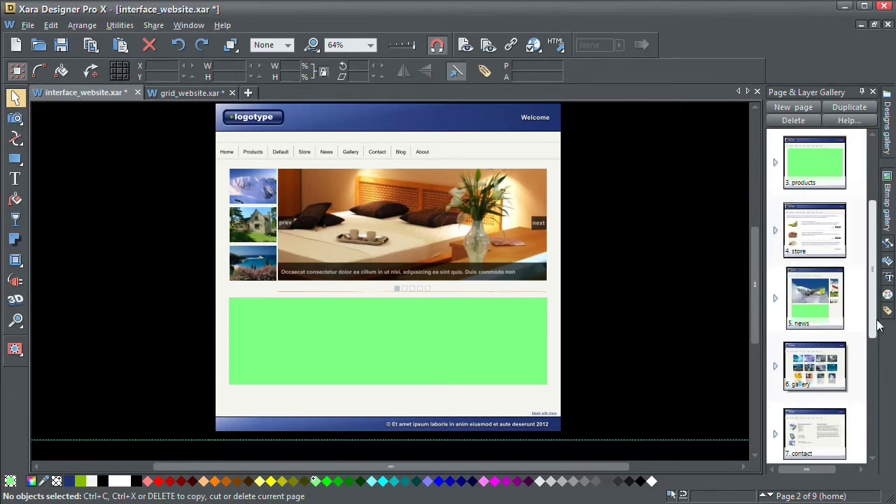
Step: Browse the default and products pages in the Page & Layer Gallery, ending on home
left_click(806, 173)
left_click(812, 231)
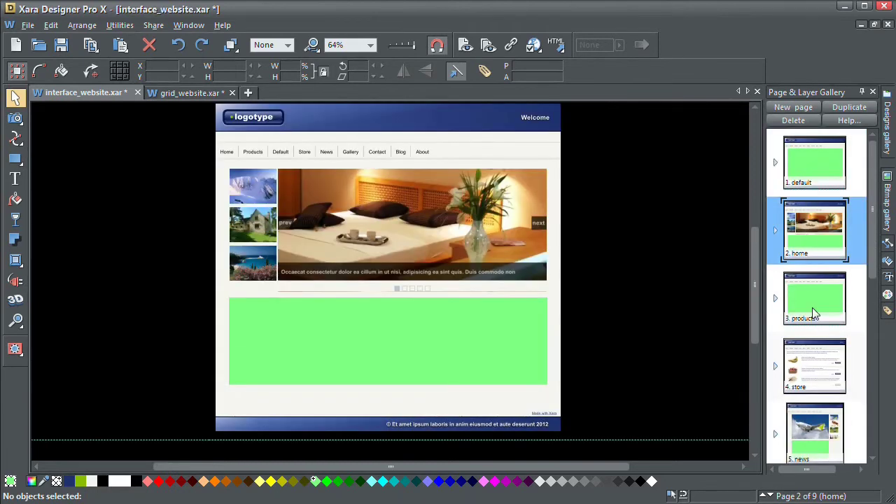
left_click(813, 301)
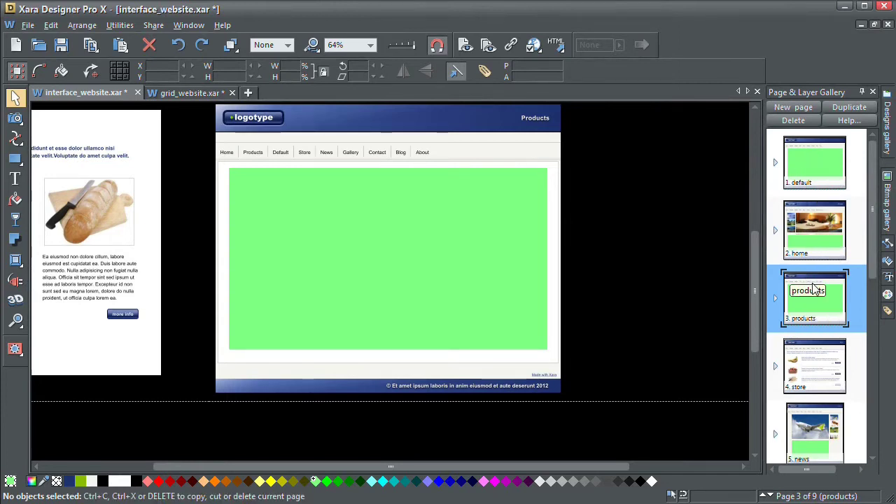
left_click(811, 255)
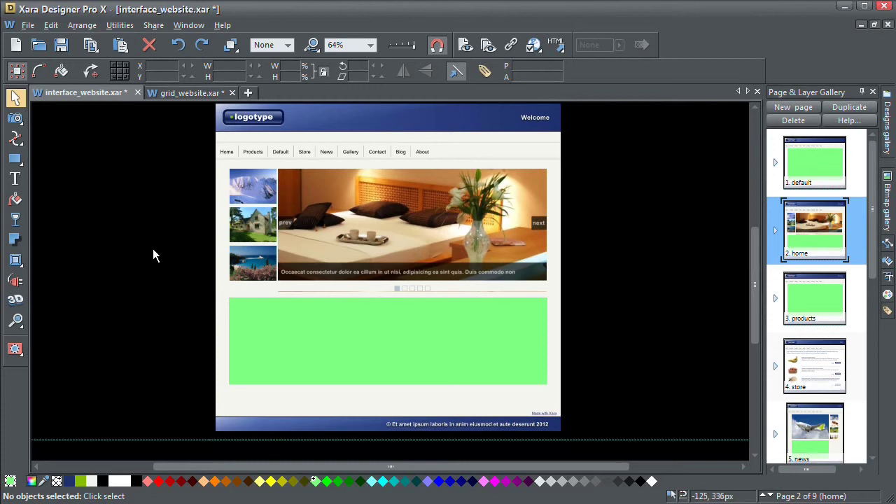
left_click_drag(344, 259, 35, 140)
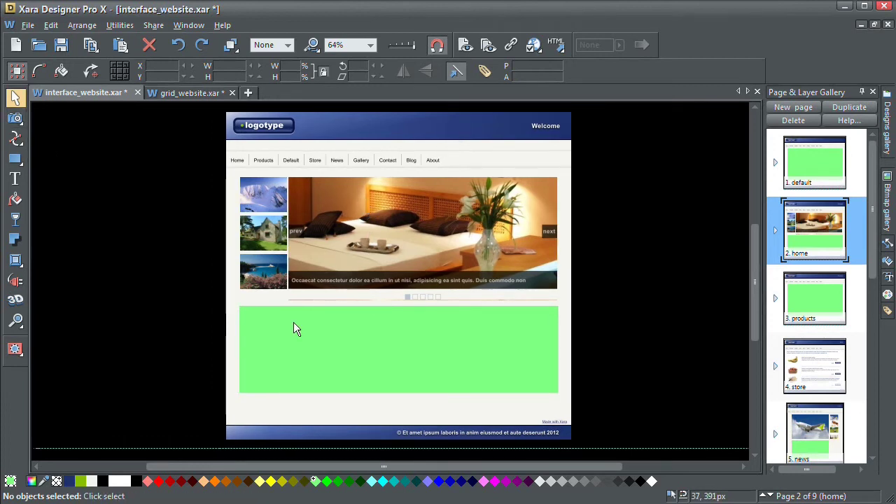
left_click(334, 341)
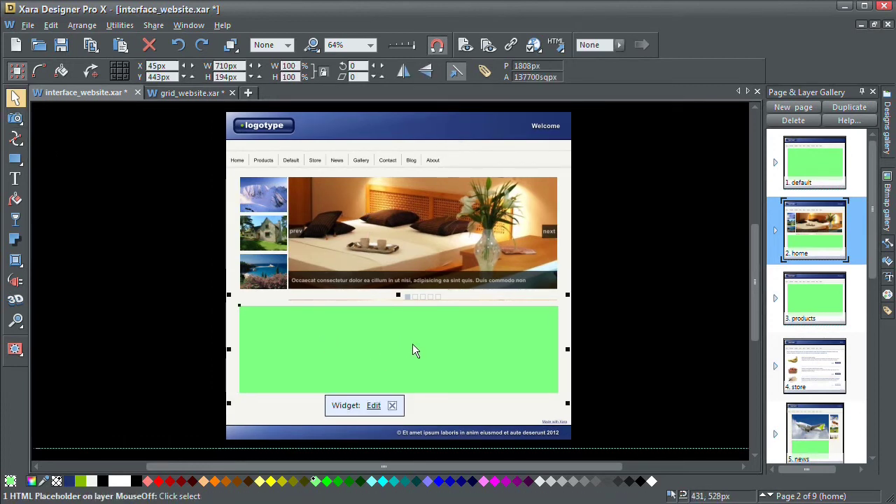
left_click(374, 407)
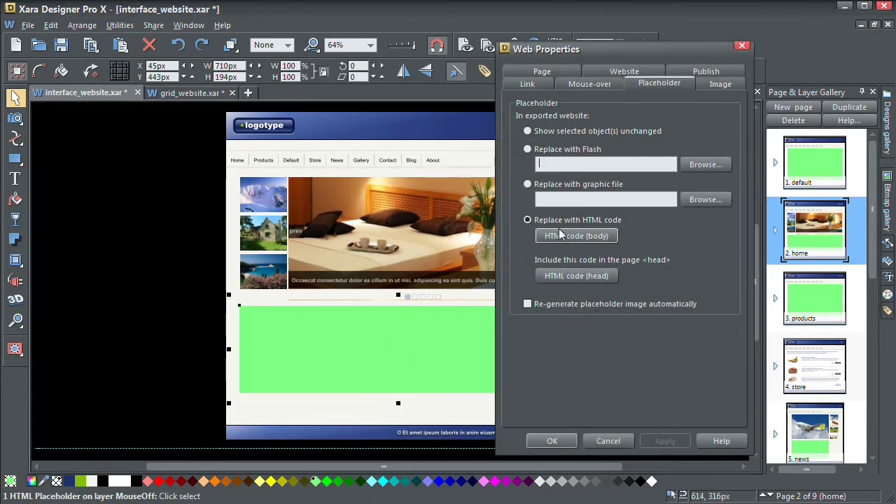
left_click(575, 236)
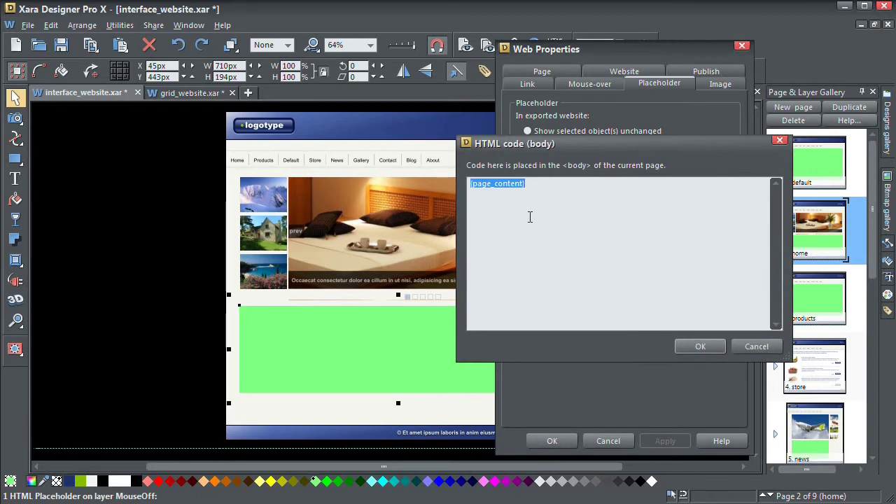
left_click(476, 183)
left_click_drag(470, 183, 533, 183)
left_click(754, 348)
left_click(616, 441)
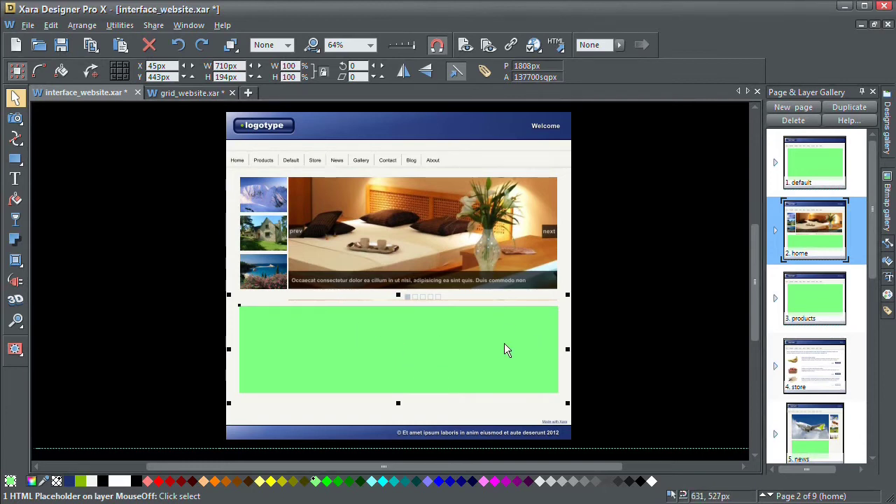
Step: Narrow the green placeholder to 338px, make it slightly taller, and move it right
left_click_drag(567, 348, 415, 349)
left_click_drag(328, 404, 329, 417)
left_click_drag(308, 376, 435, 364)
left_click(303, 352)
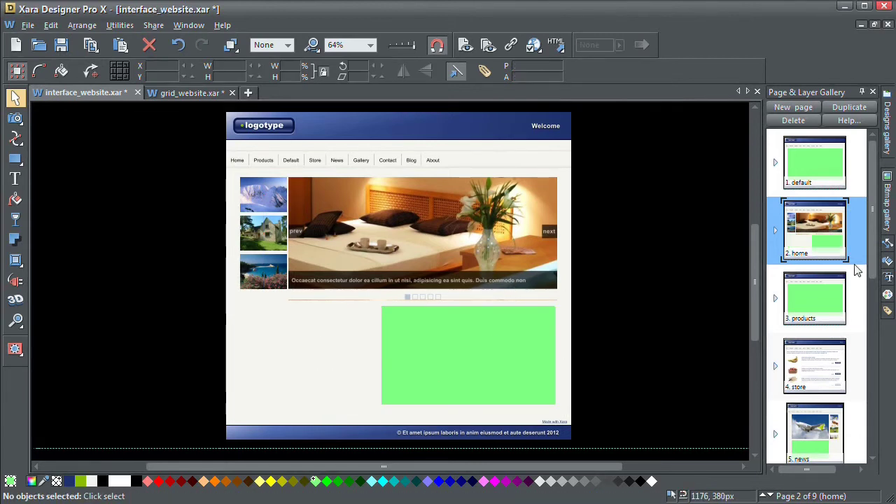
Step: Place the peaches basket photo left of the placeholder, enlarge it slightly, and publish the site
left_click(889, 204)
left_click_drag(657, 177, 309, 352)
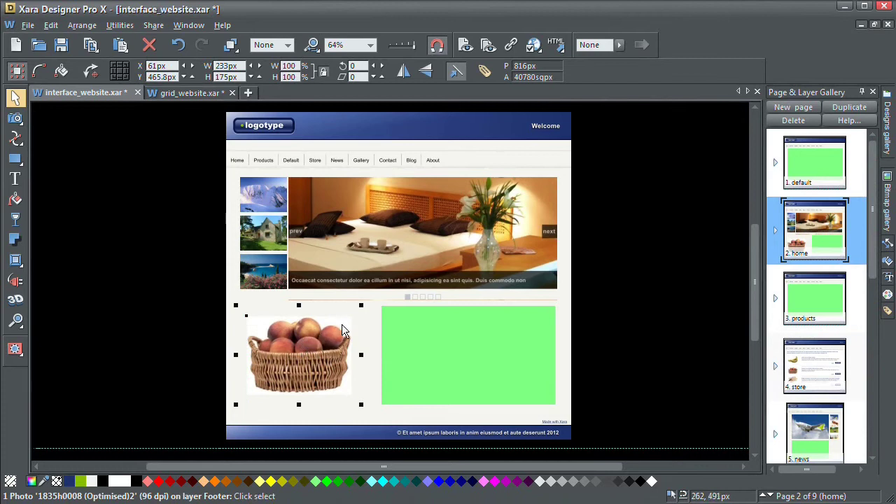
left_click_drag(361, 305, 368, 300)
left_click(166, 300)
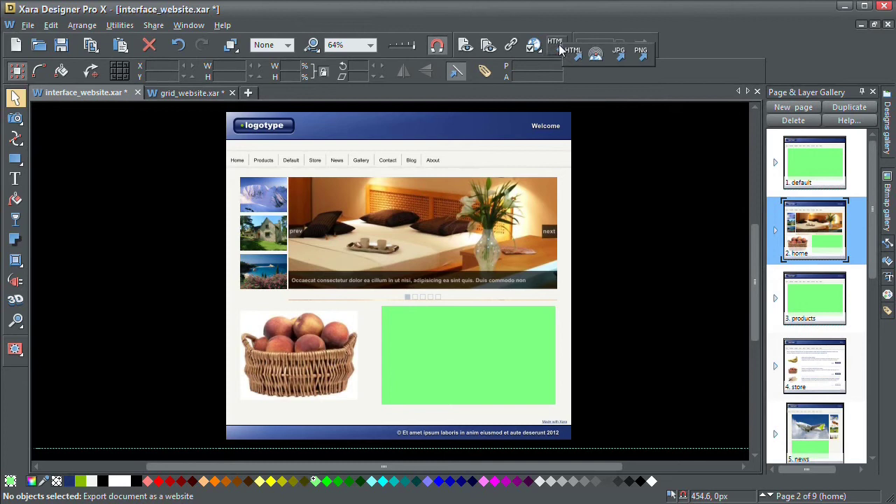
left_click(593, 54)
left_click(390, 278)
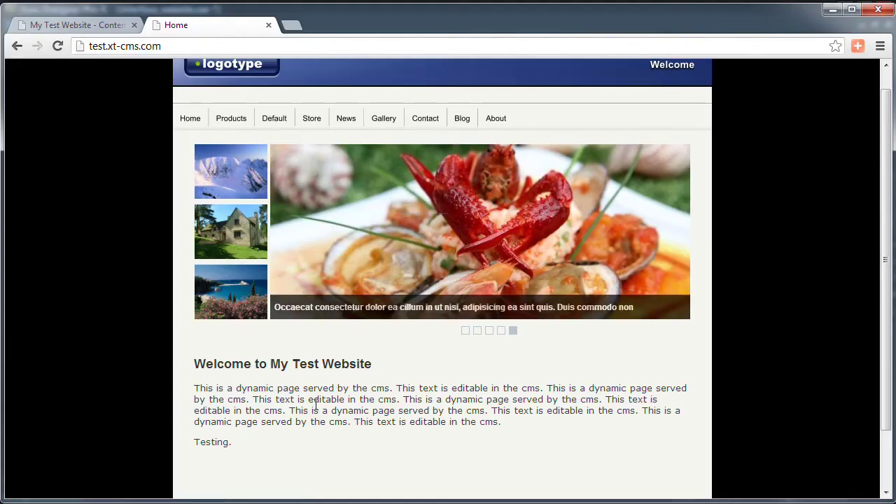
Step: Reload test.xt-cms.com and scroll to see the peaches basket beside the welcome text
key("F5")
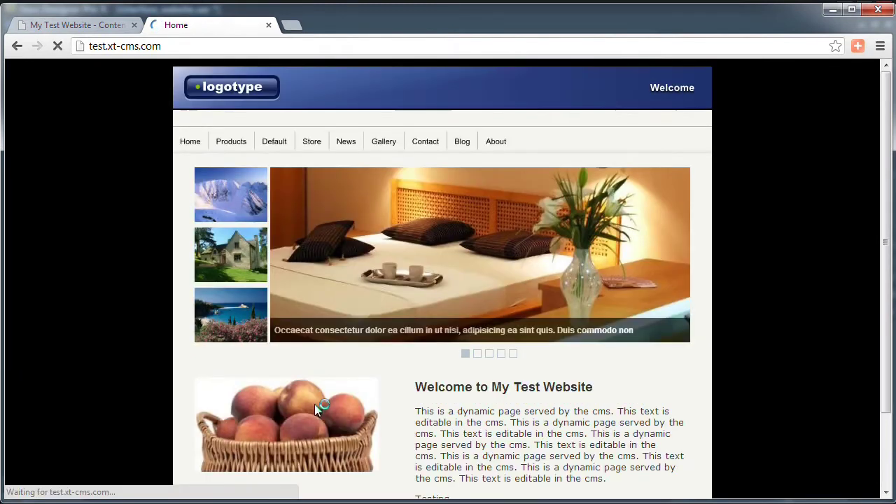
scroll(413, 207, "down", 2)
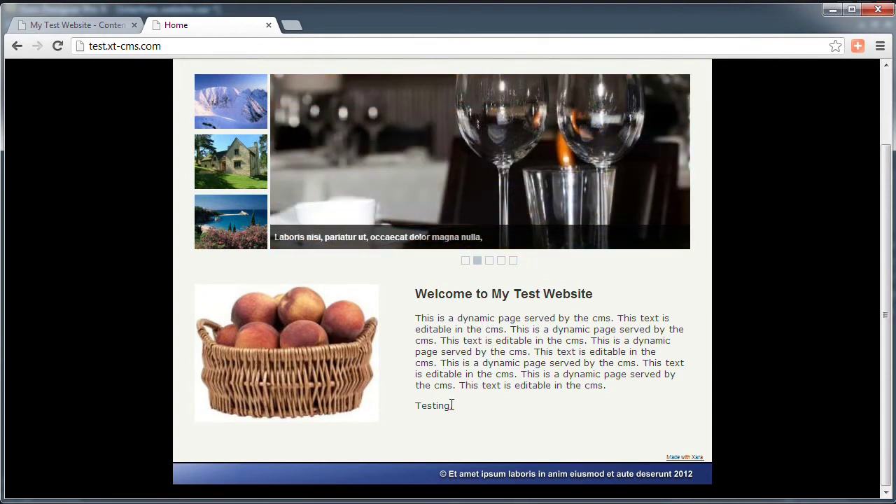
Step: Delete the extra repeated sentences from the Home category's welcome text
left_click(93, 27)
scroll(222, 343, "down", 2)
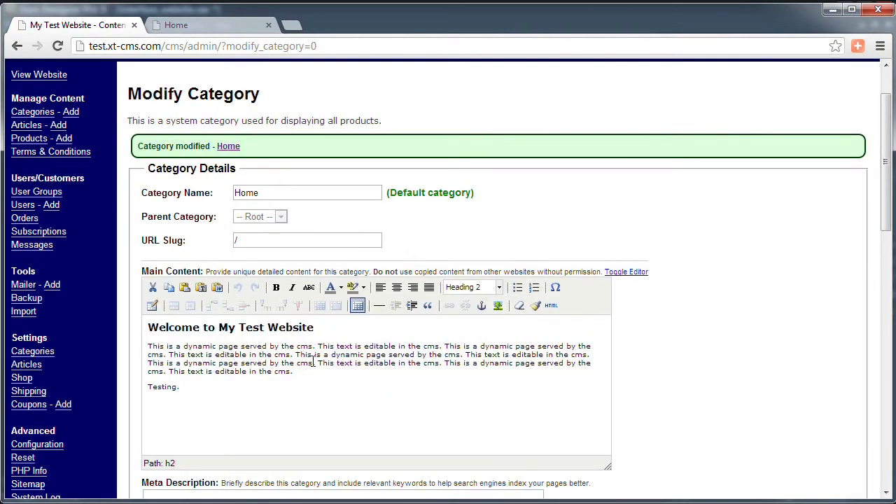
left_click_drag(297, 355, 303, 385)
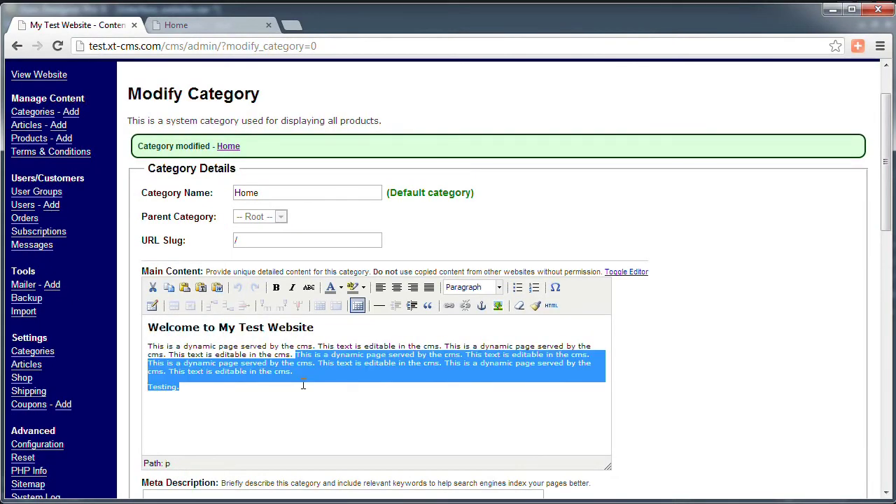
left_click_drag(296, 354, 302, 371)
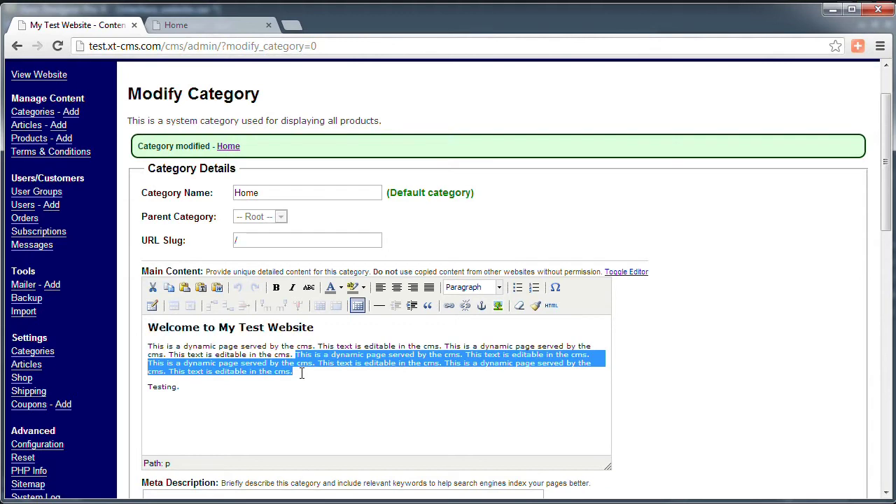
key("BackSpace")
Step: Repeat 'Testing.' six times, save the Home category, and reload the public site
left_click_drag(180, 370, 102, 362)
key("ctrl+c")
left_click(195, 370)
key("ctrl+v")
key("ctrl+v")
key("ctrl+v")
key("ctrl+v")
scroll(231, 379, "down", 5)
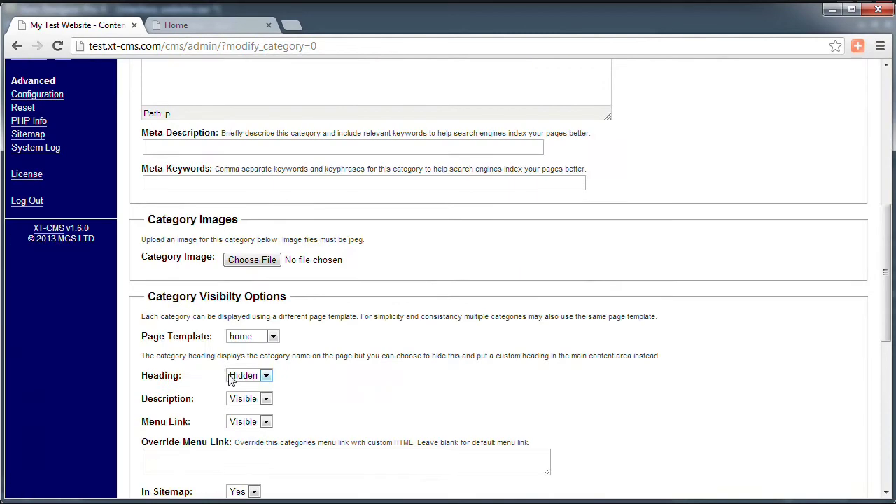
scroll(231, 378, "down", 10)
left_click(184, 478)
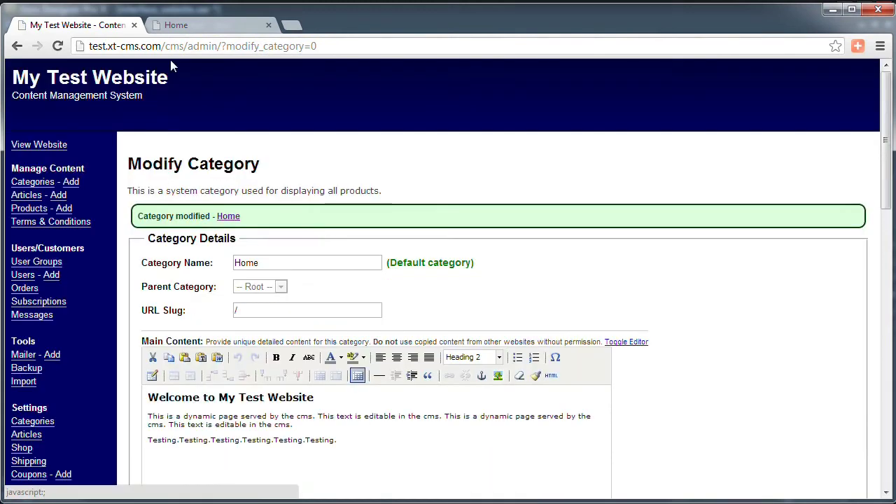
left_click(183, 26)
key("F5")
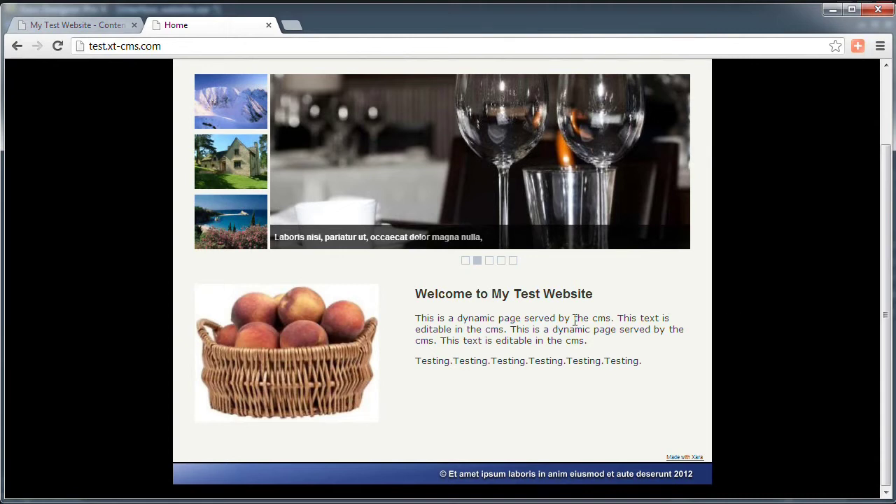
scroll(486, 336, "up", 1)
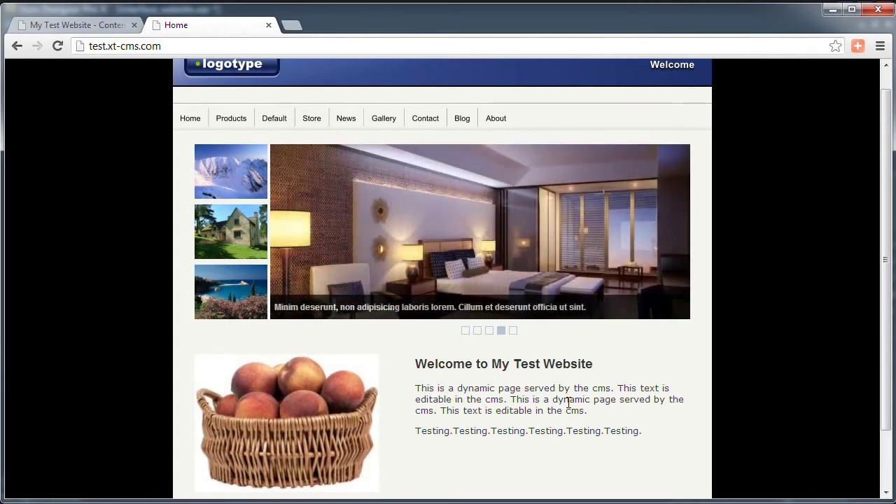
left_click_drag(422, 365, 646, 427)
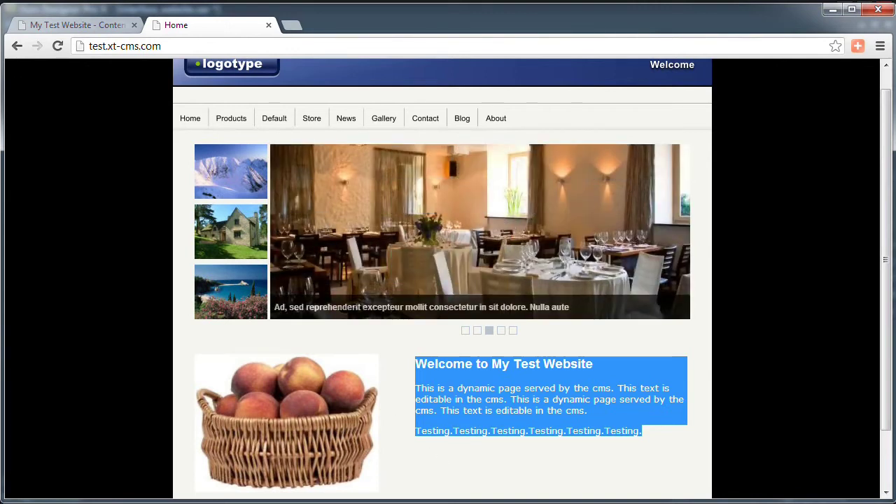
Step: Move the peach basket photo to the right and the green content box to the left
key("alt+Tab")
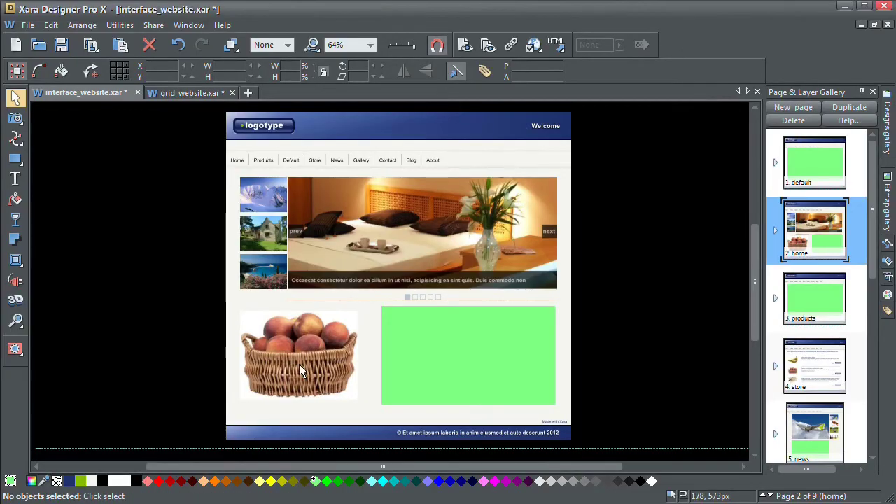
left_click(299, 364)
left_click_drag(299, 364, 495, 369)
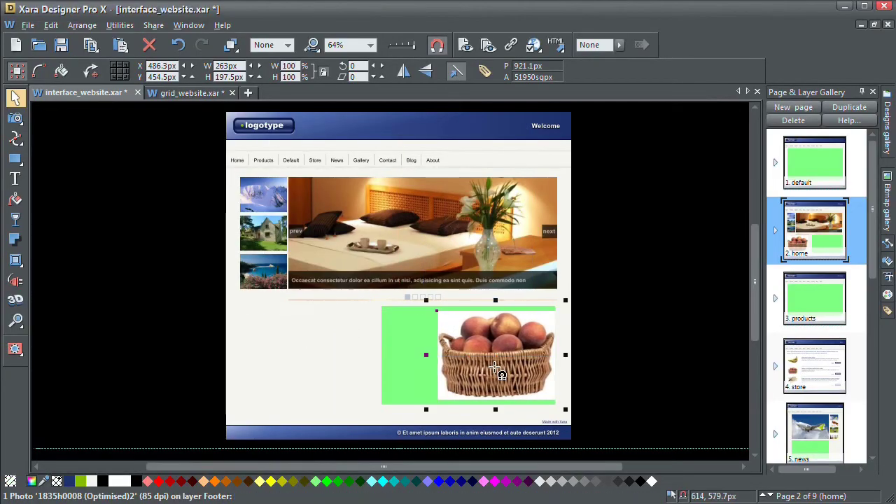
left_click_drag(404, 341, 253, 345)
Step: Publish the updated design to the server via FTP and reload the live site
left_click(212, 244)
mouse_move(557, 49)
left_click(593, 58)
left_click(390, 275)
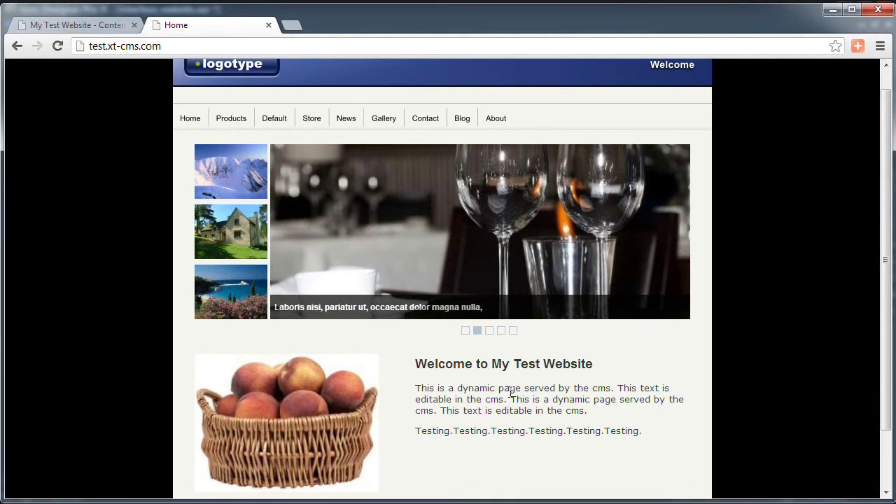
key("F5")
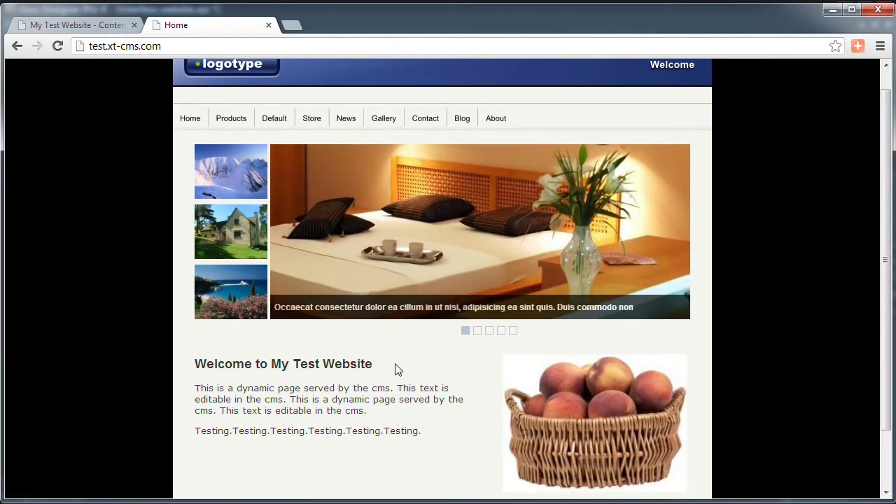
scroll(397, 369, "down", 1)
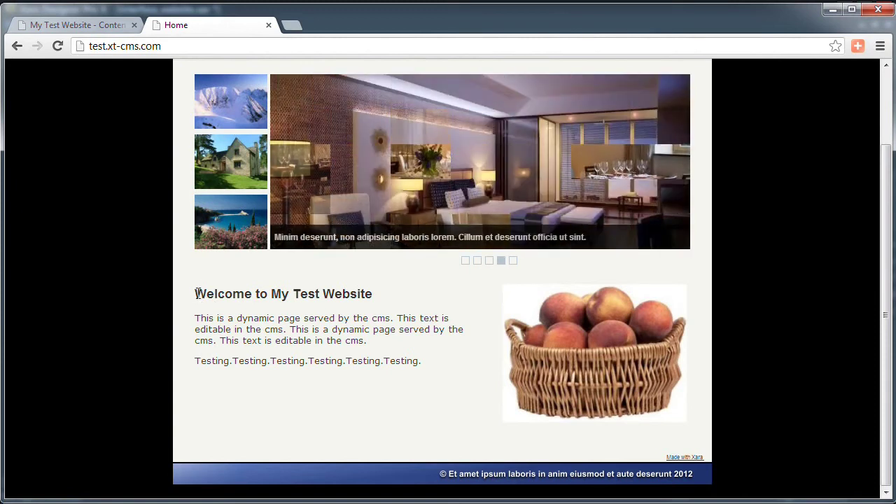
scroll(363, 357, "up", 1)
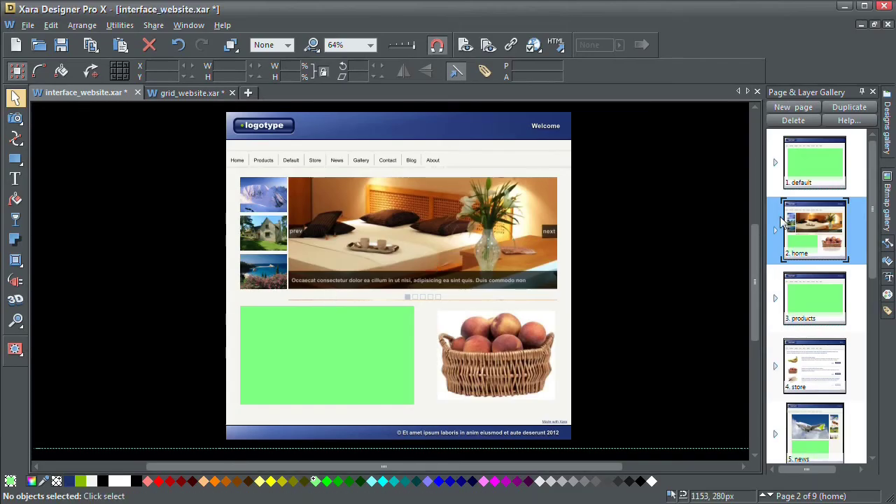
Step: View the store and home page designs in the Page & Layer Gallery, ending on default
left_click(785, 222)
left_click(805, 350)
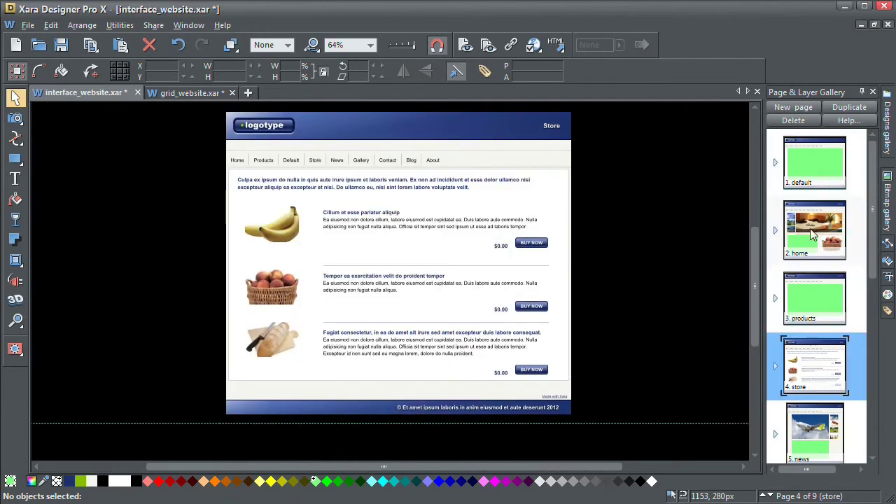
left_click(814, 253)
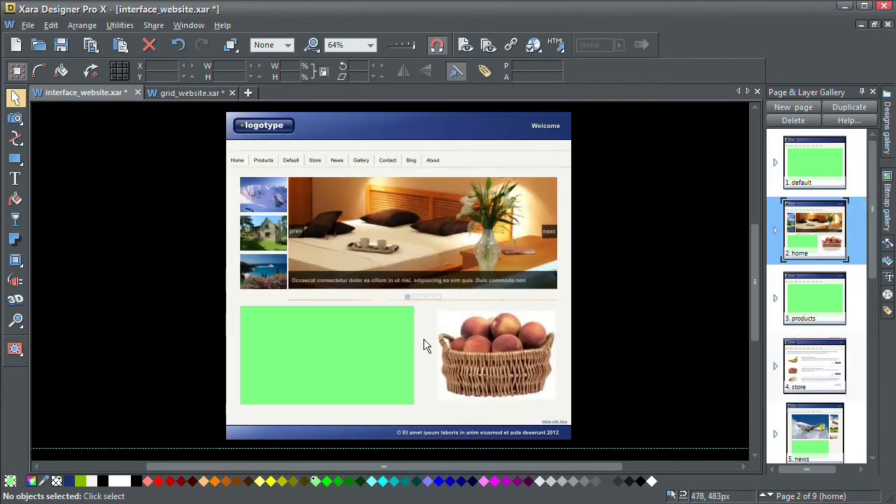
left_click(816, 168)
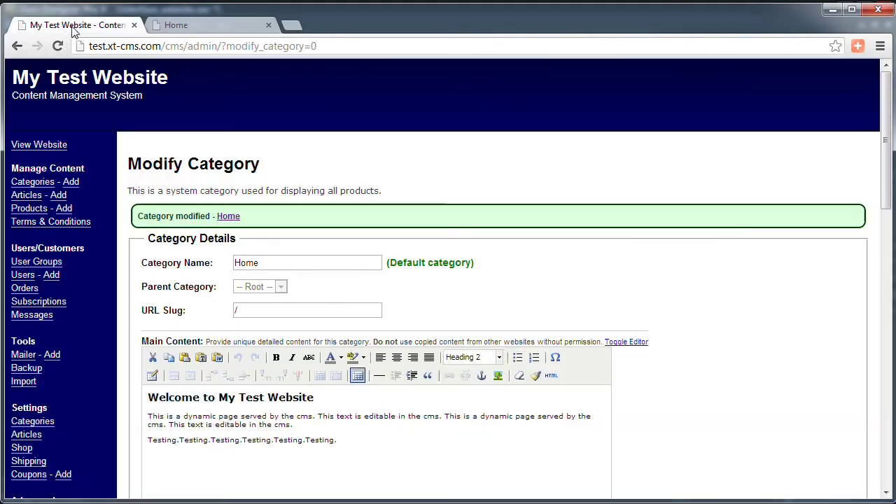
Step: Choose 'default' as the Home category's Page Template and save the category
scroll(226, 339, "down", 5)
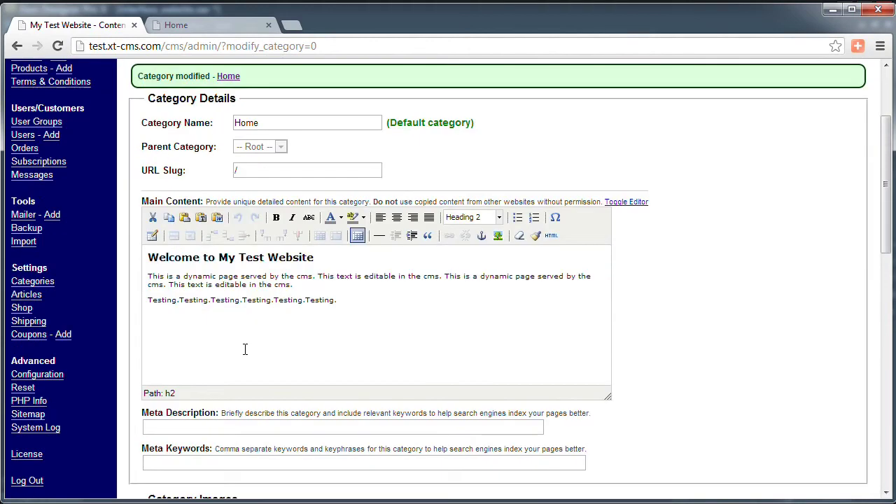
left_click_drag(142, 339, 212, 337)
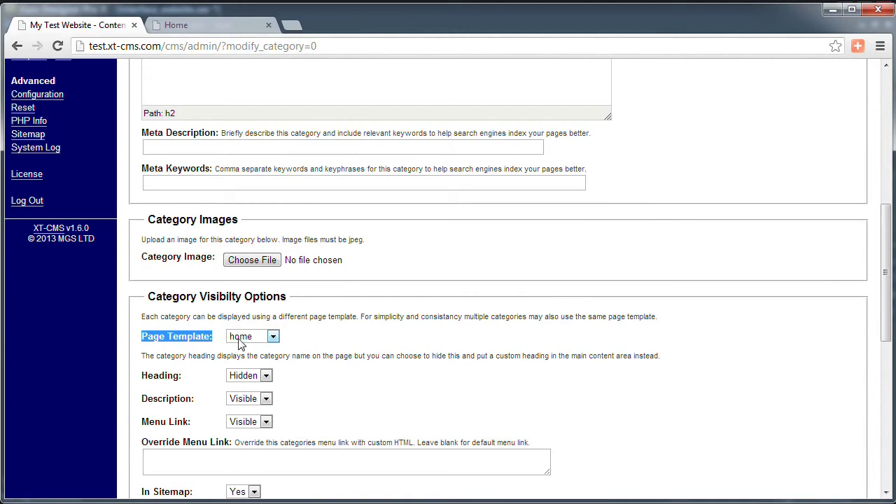
left_click(272, 337)
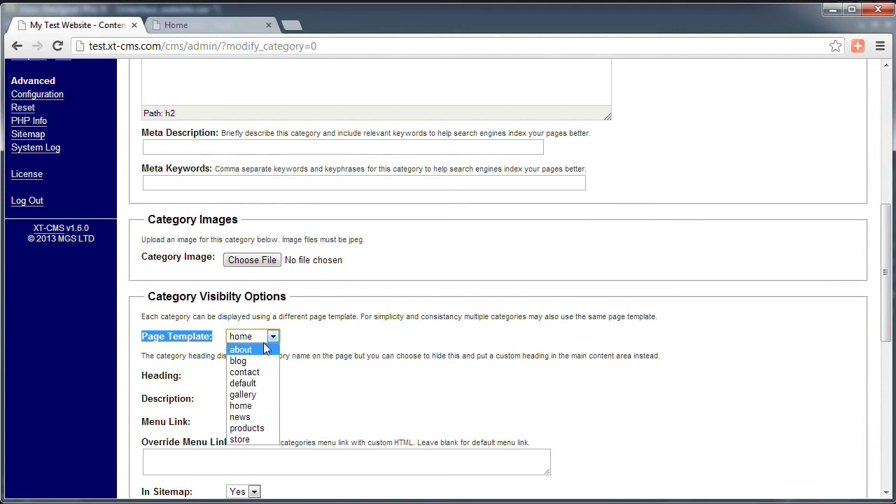
left_click(256, 384)
scroll(308, 380, "down", 7)
left_click(181, 480)
left_click(175, 25)
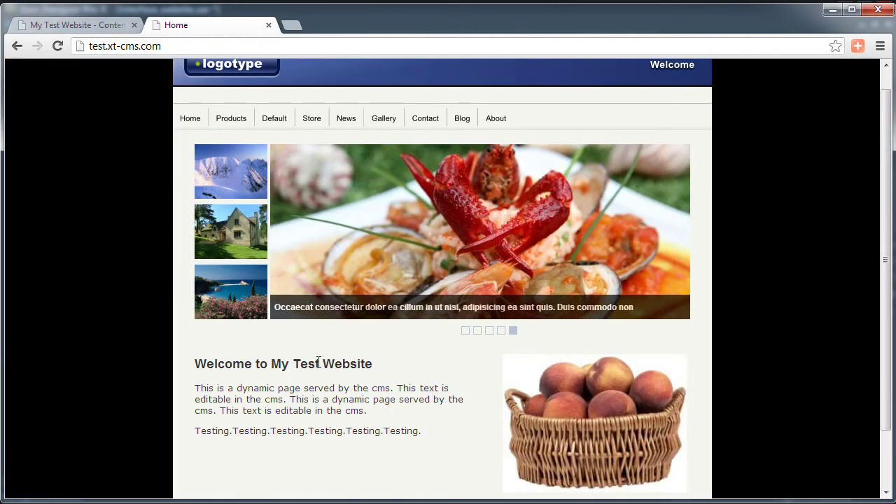
Step: Reload the live home page to see the default template, welcome text only, then return to Xara
key("F5")
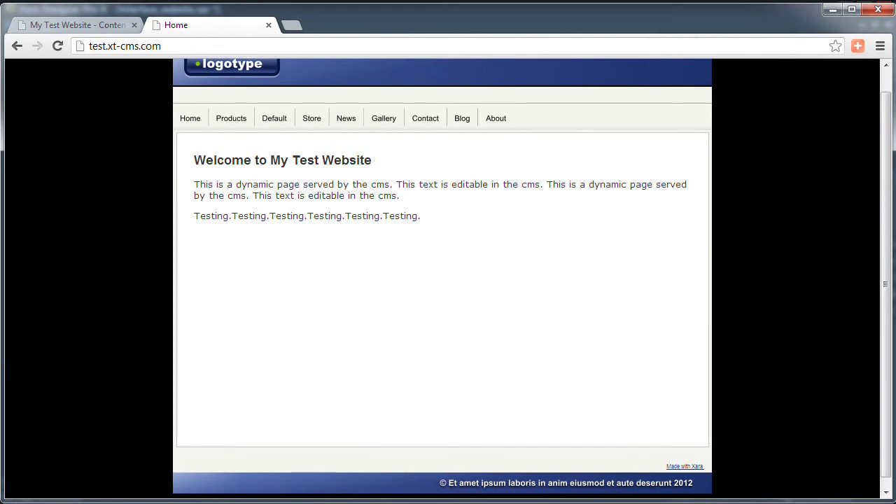
key("alt+Tab")
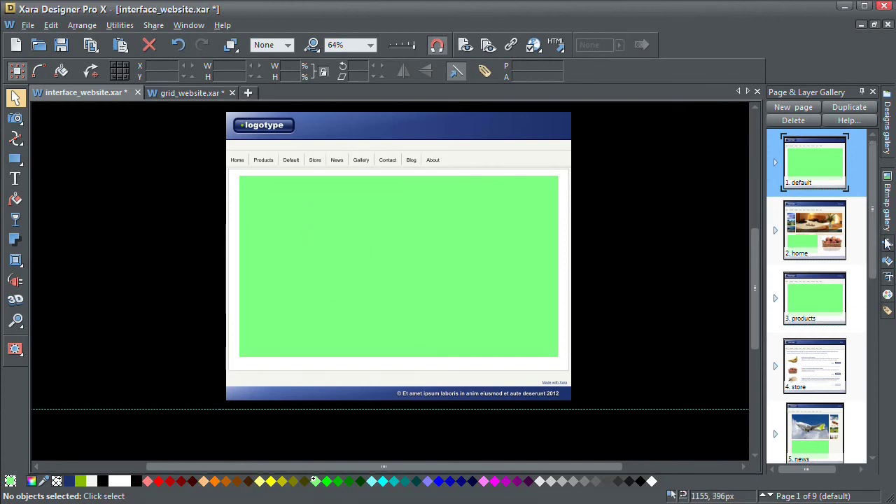
Step: Show the news page design with its airplane photo and four thumbnails, then go back to Chrome
scroll(876, 252, "down", 1)
left_click(811, 369)
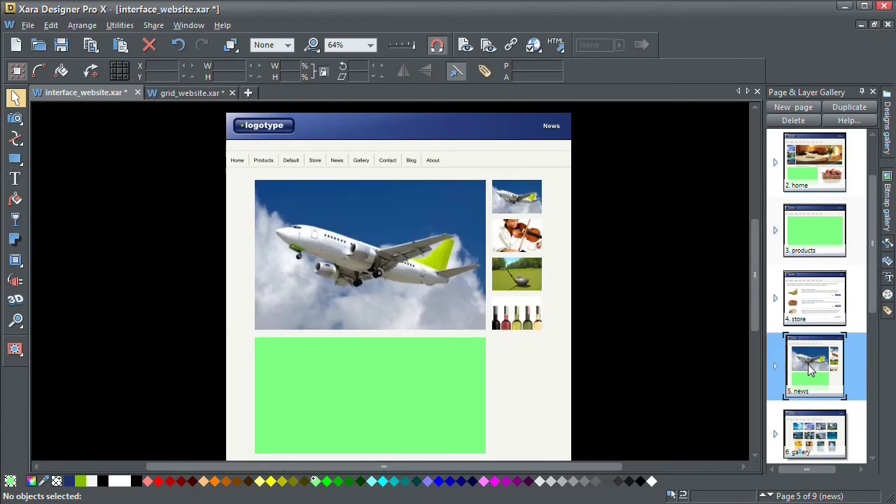
scroll(437, 300, "down", 1)
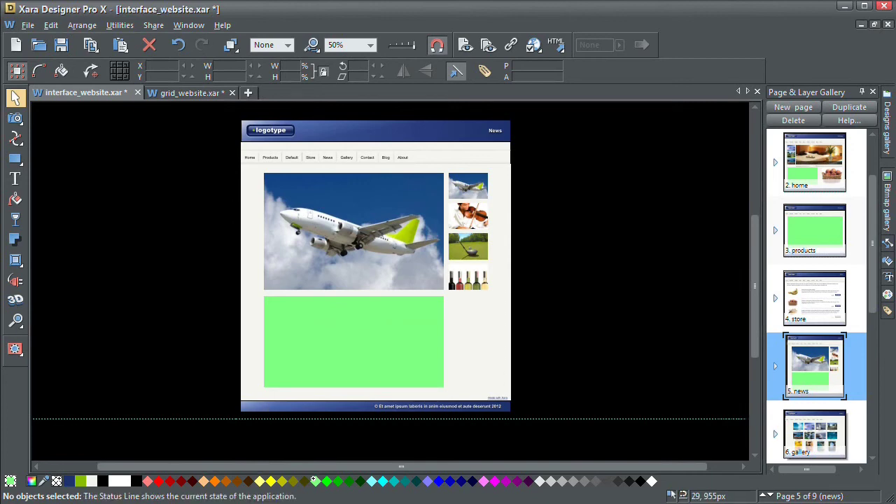
key("alt+Tab")
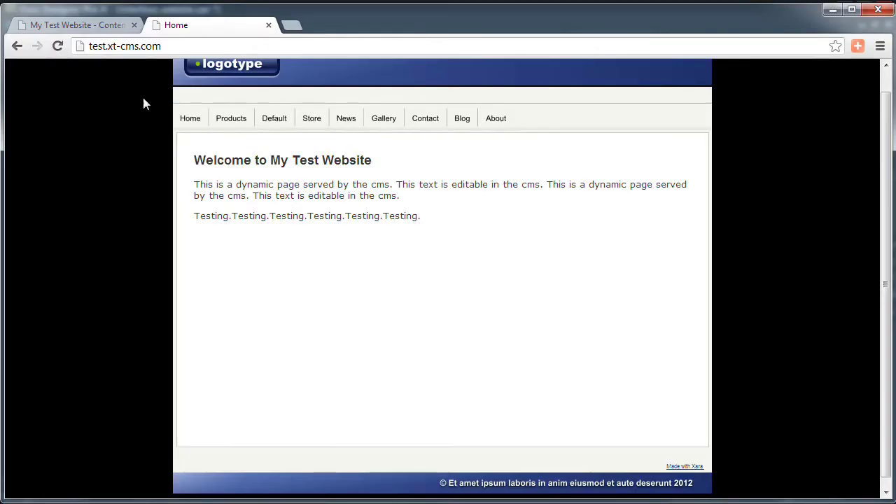
Step: Set the Home category's page template to home, save it, and reload the live site
left_click(81, 24)
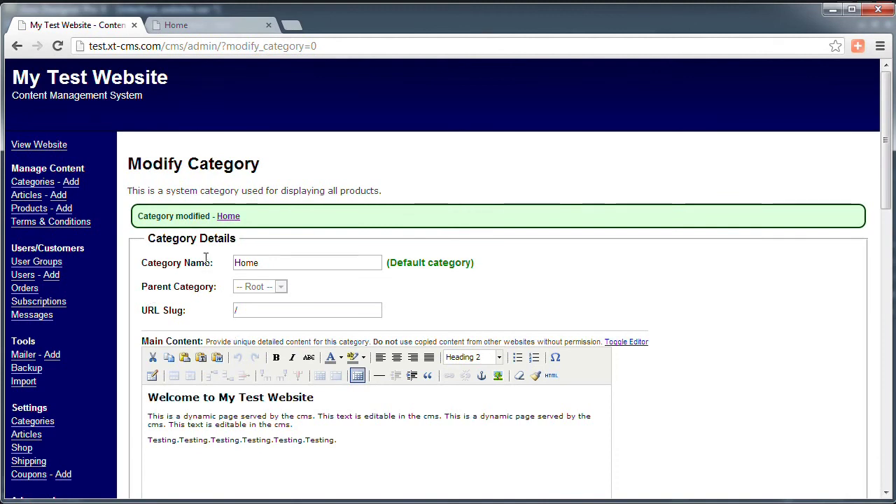
scroll(205, 257, "down", 7)
left_click(265, 338)
left_click(247, 411)
scroll(210, 420, "down", 7)
left_click(173, 482)
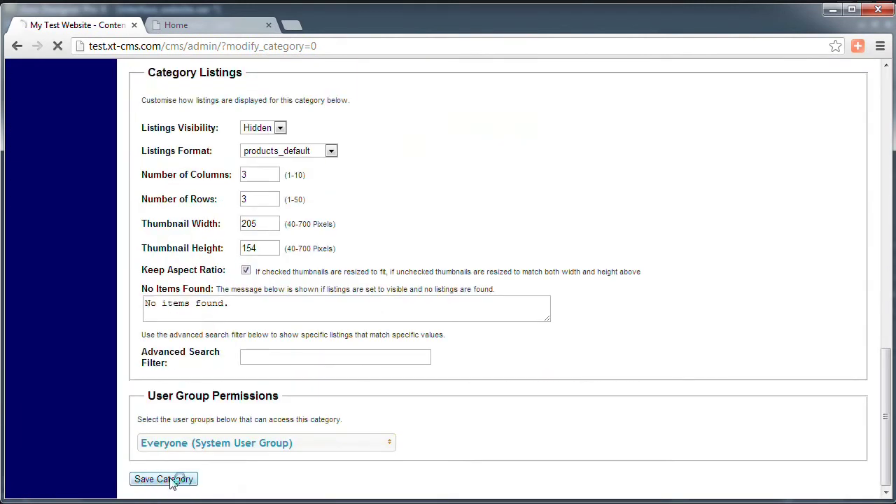
left_click(226, 28)
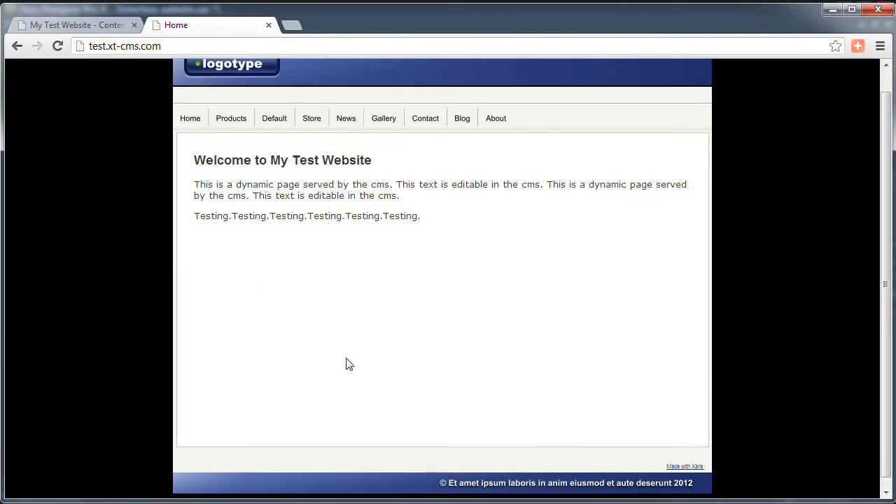
key("F5")
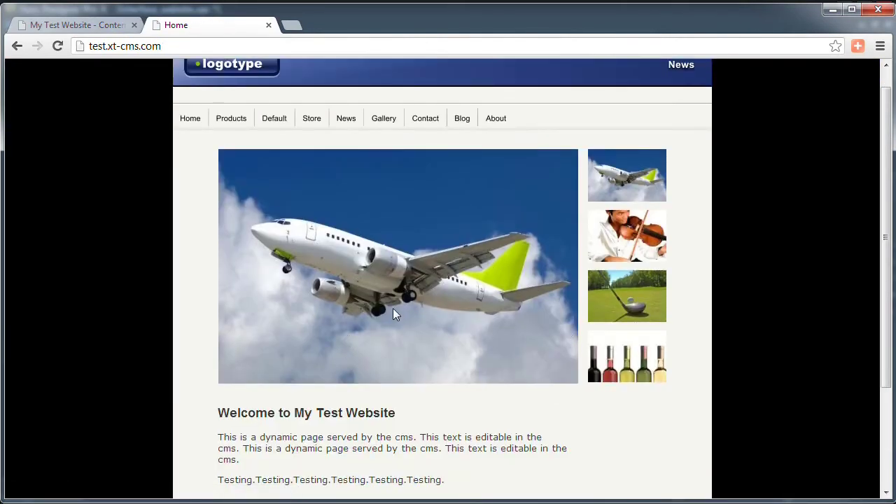
Step: Highlight the CMS welcome heading and paragraphs on the live home page
scroll(393, 314, "down", 2)
left_click_drag(217, 280, 469, 336)
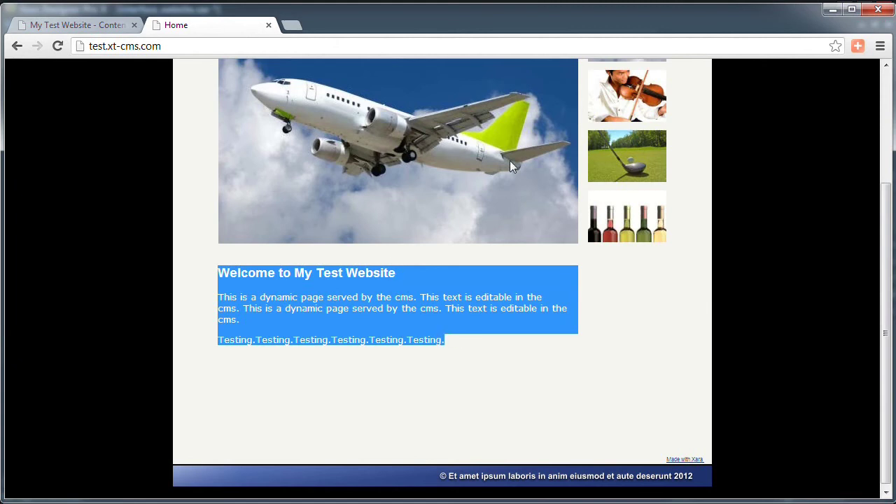
scroll(510, 166, "up", 3)
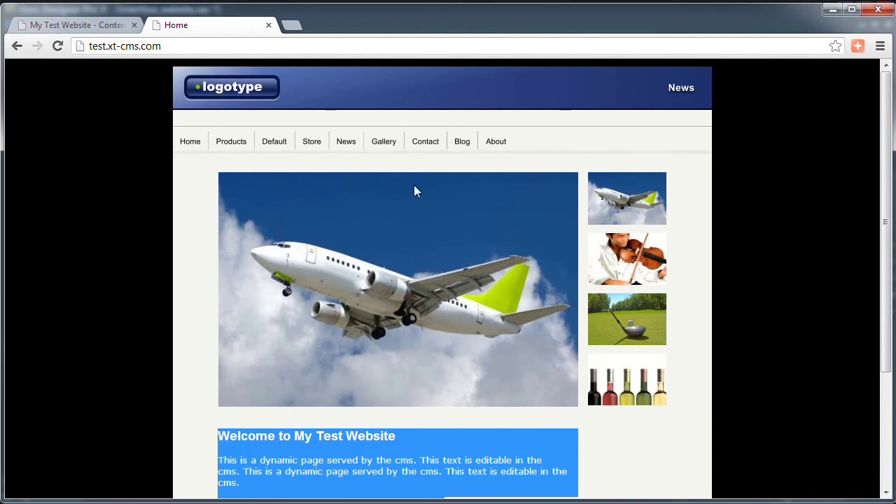
scroll(377, 275, "down", 1)
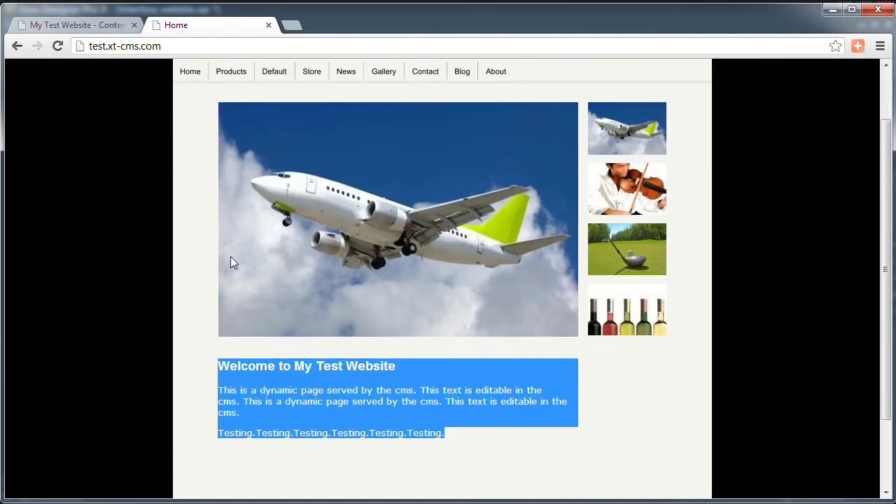
Step: Return to the Home category's Modify Category page in the admin
left_click(83, 25)
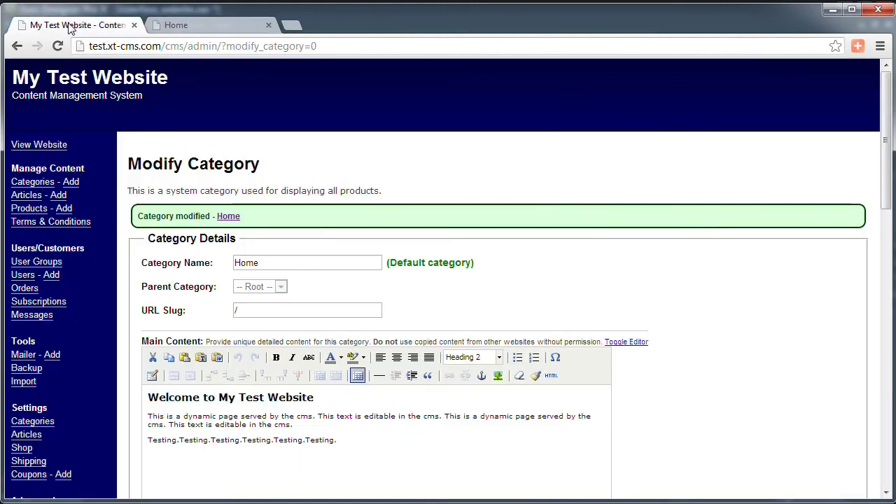
left_click(175, 25)
scroll(456, 191, "up", 1)
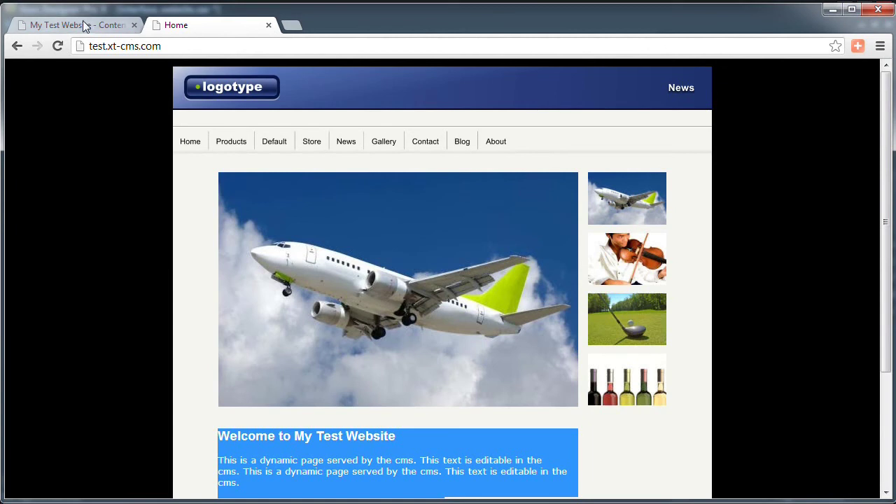
left_click(105, 25)
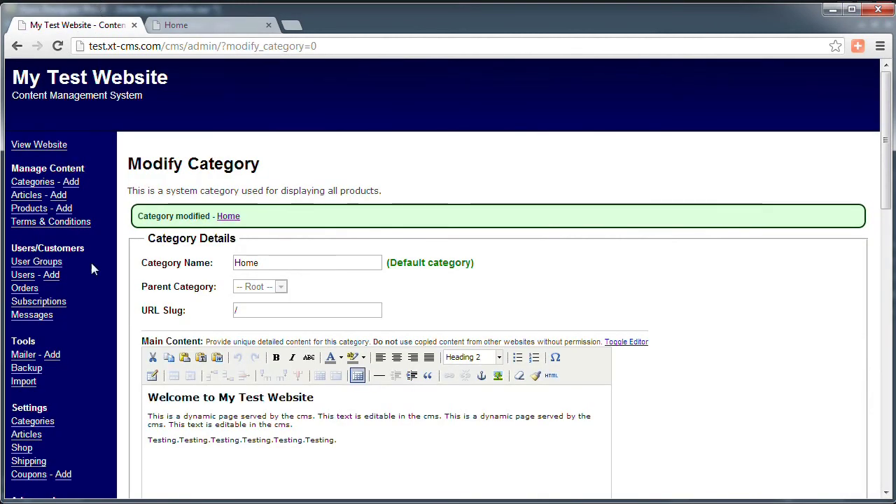
Step: Change the Website Theme in Configuration from interface to grid, save, and view the live Home tab
scroll(89, 263, "down", 5)
scroll(43, 236, "up", 2)
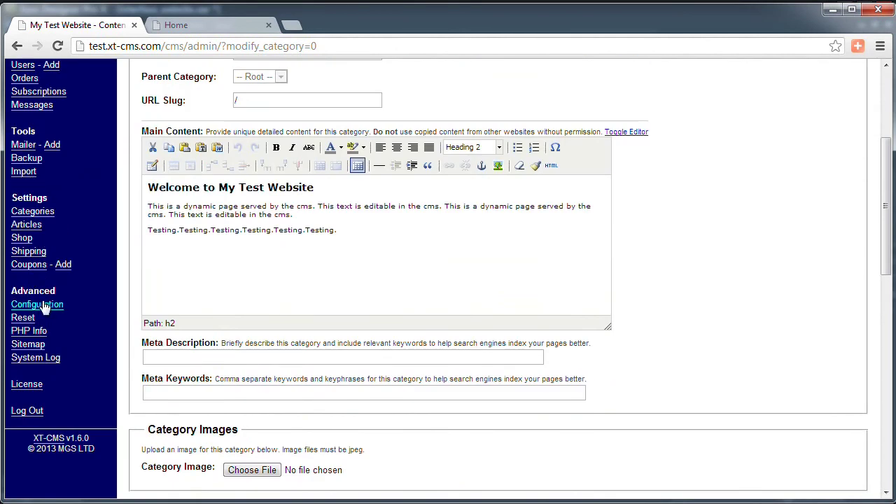
left_click(40, 305)
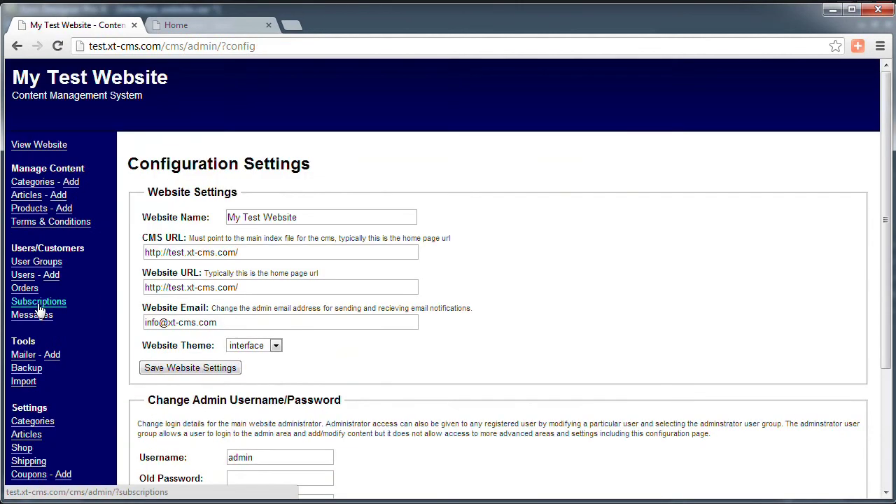
left_click(275, 348)
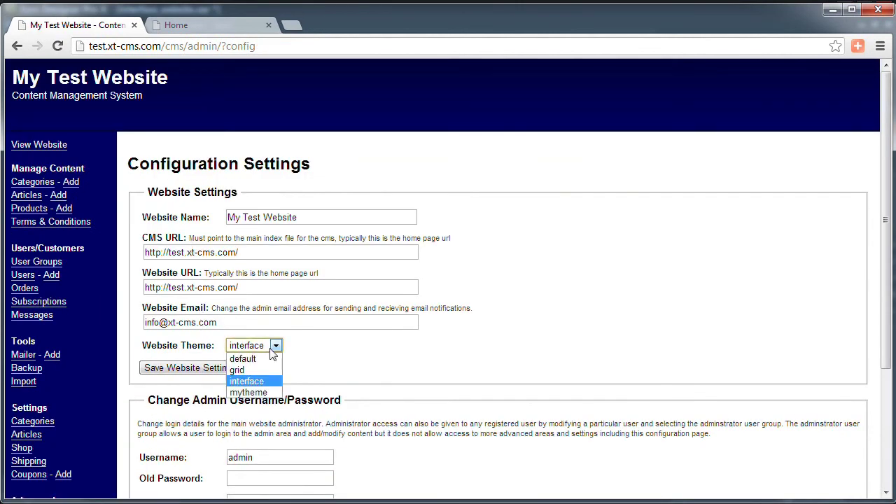
left_click(238, 371)
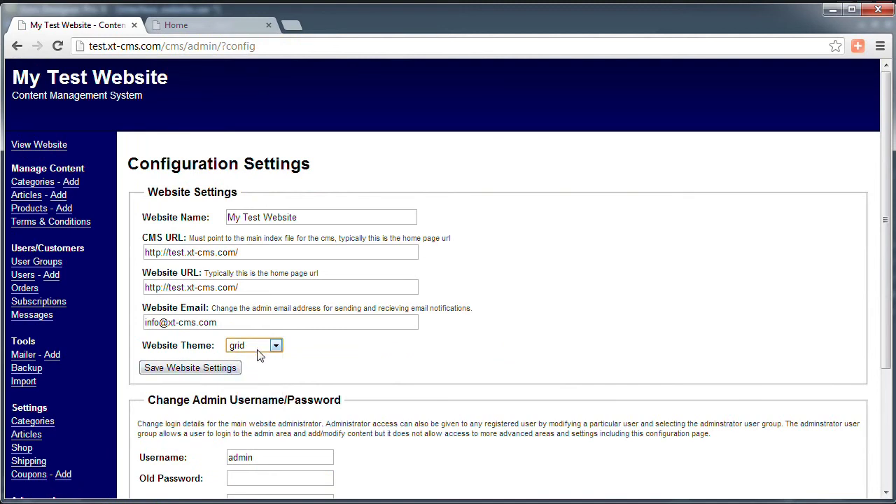
left_click(201, 371)
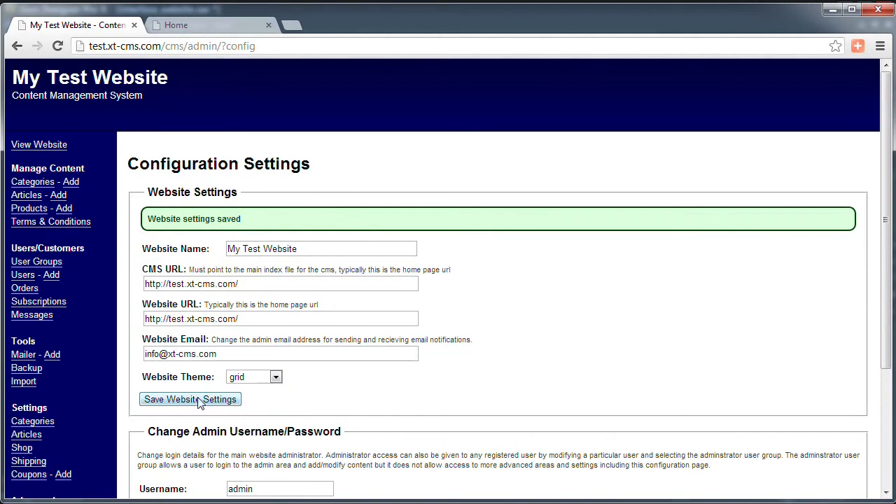
left_click(211, 28)
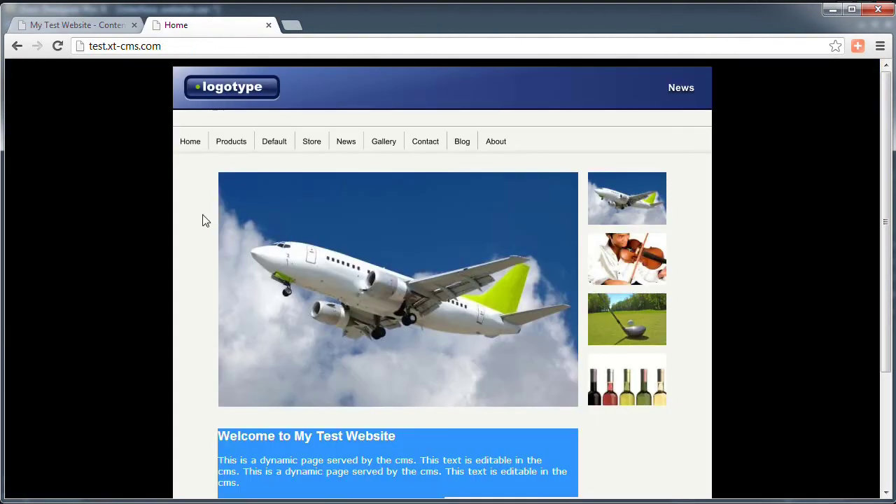
Step: Reload the live site to view the dark grid theme's news layout, then bring up grid_website.xar in Xara
key("F5")
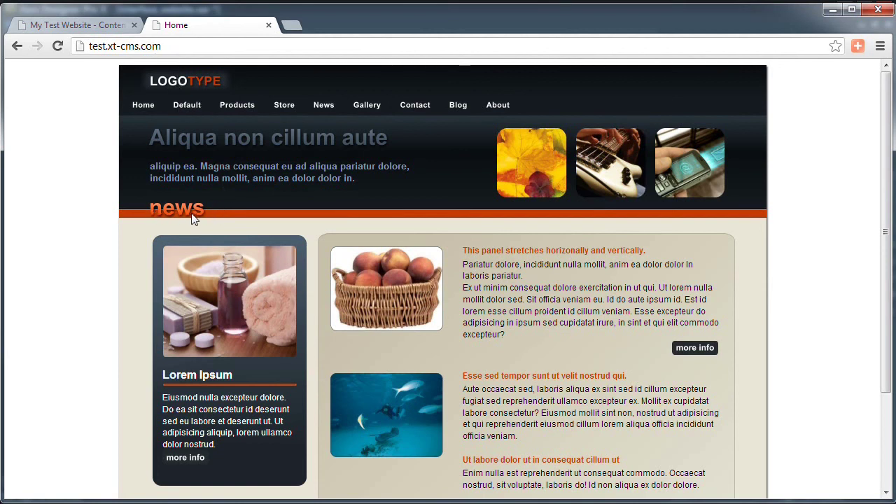
scroll(442, 272, "down", 3)
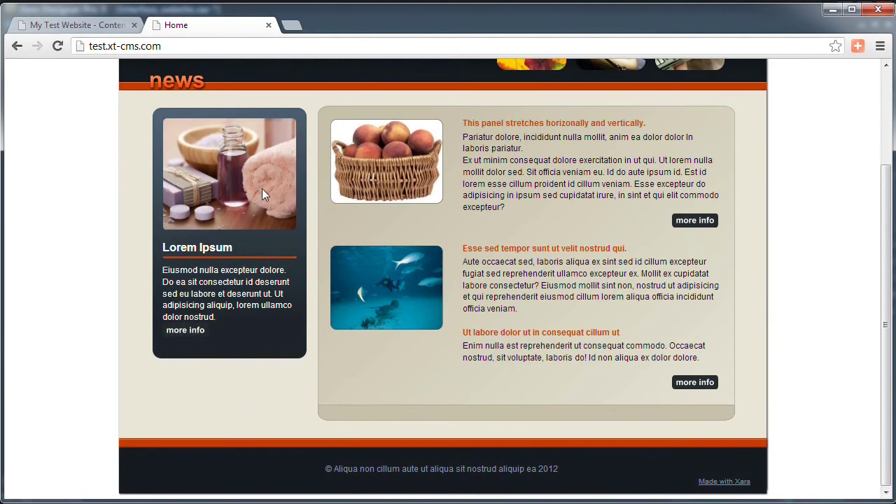
scroll(235, 162, "up", 1)
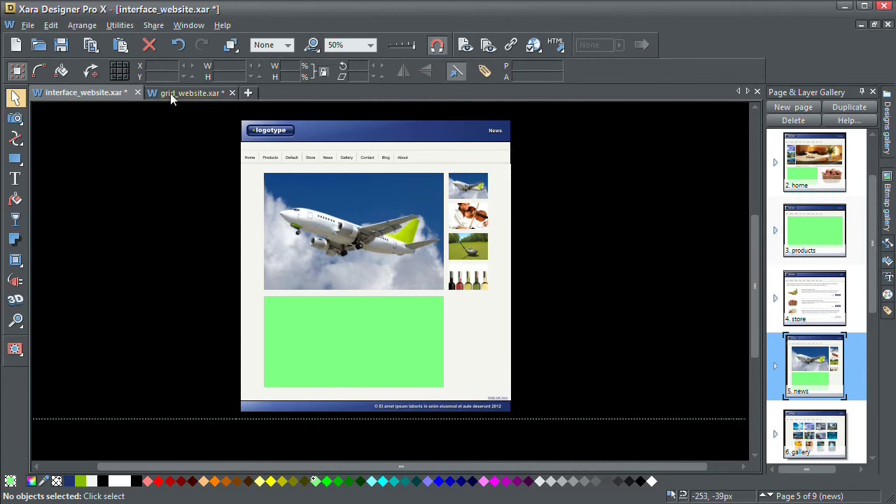
left_click(170, 93)
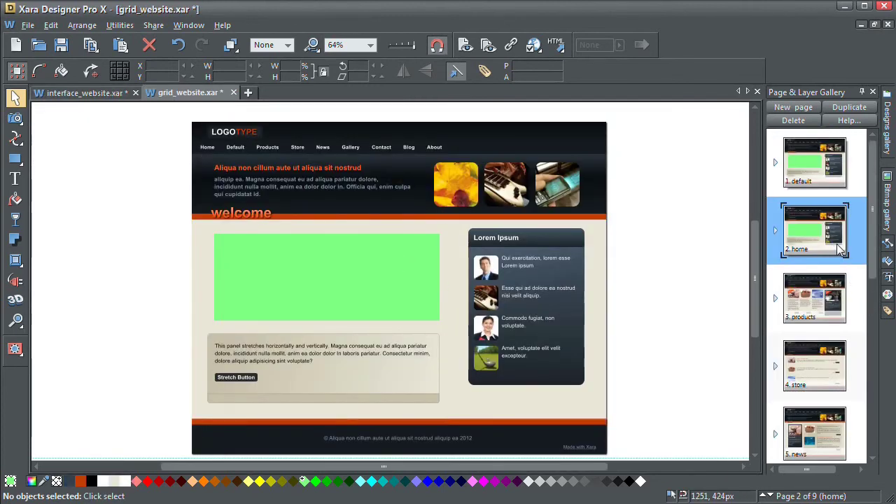
Step: Compare the grid design's '5. news' and '2. home' pages, then return to Chrome
left_click_drag(873, 250, 871, 316)
left_click(814, 313)
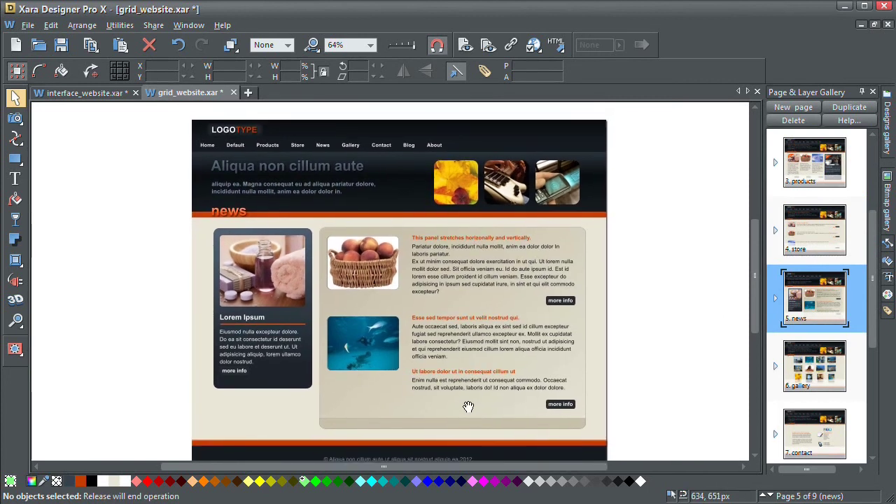
left_click_drag(872, 280, 873, 210)
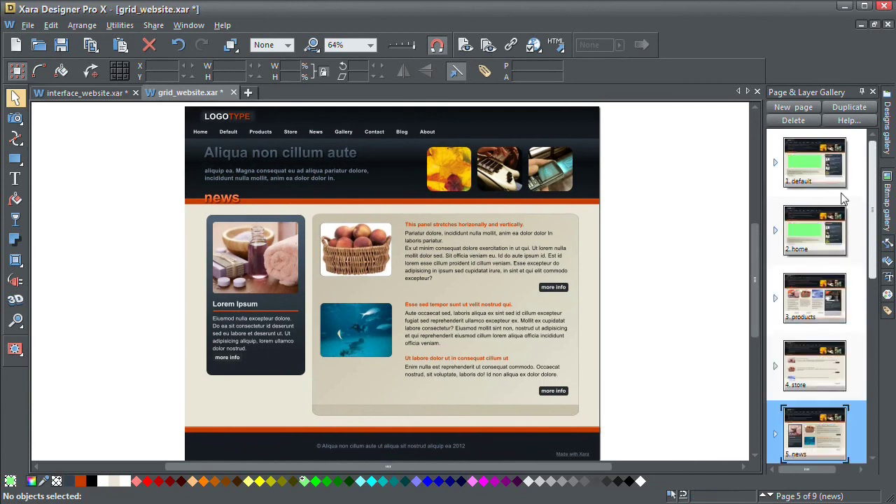
left_click(816, 240)
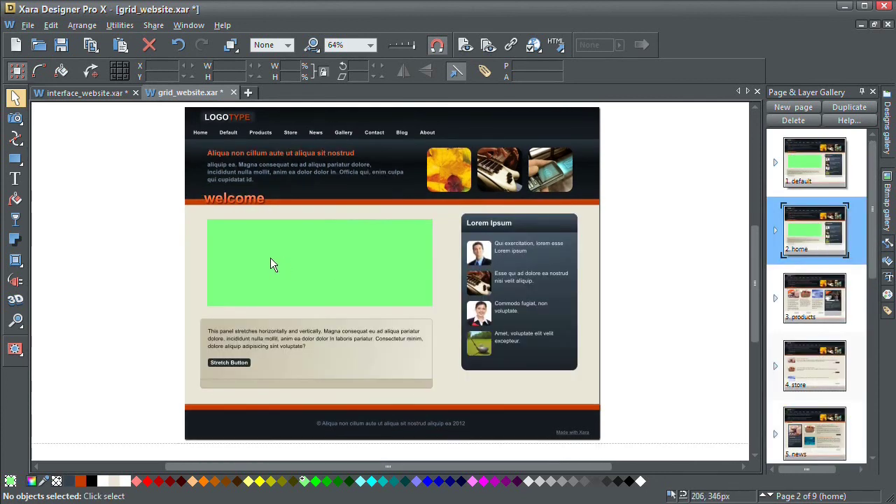
key("alt+Tab")
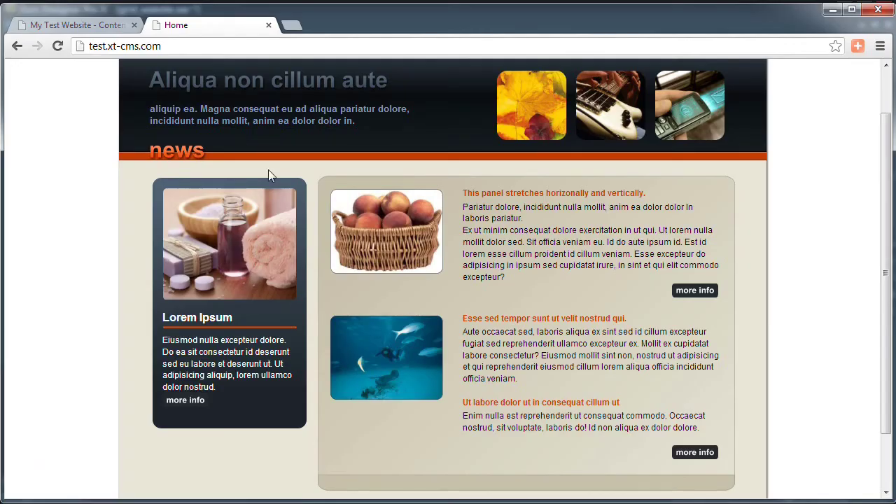
Step: Modify the Home category to use the home page template, save it, and return to the live tab
left_click(91, 25)
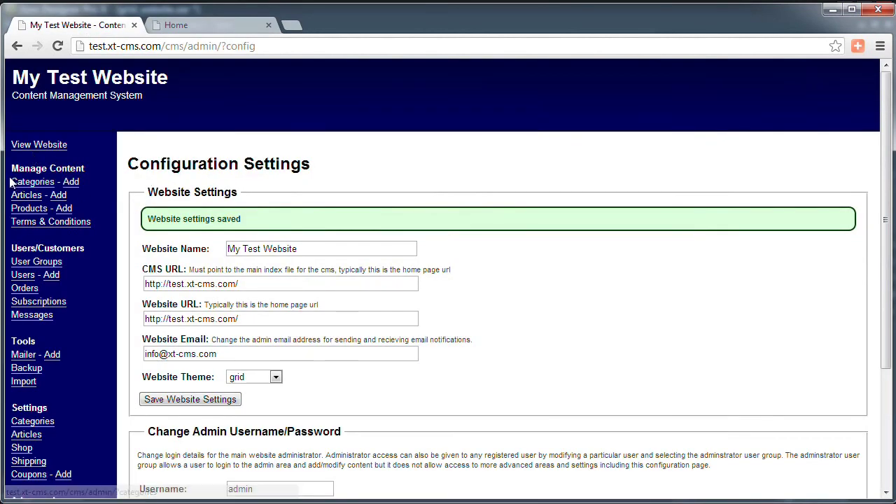
left_click(32, 184)
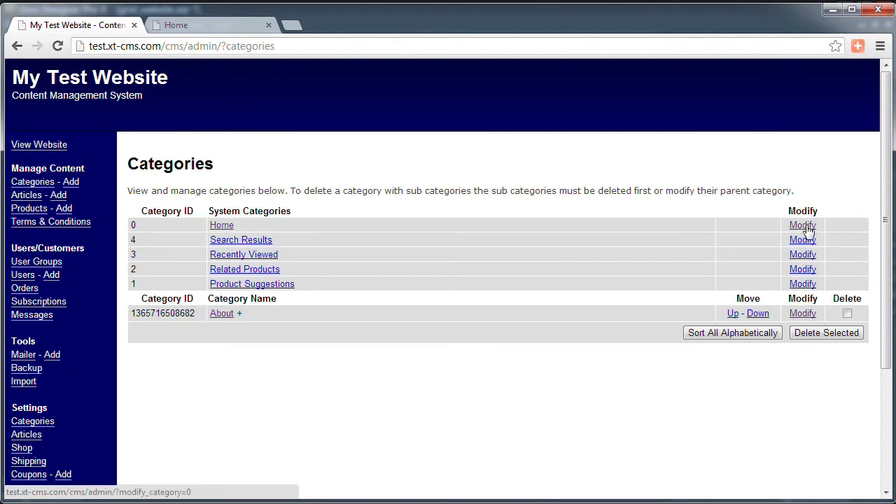
left_click(802, 225)
scroll(356, 343, "down", 4)
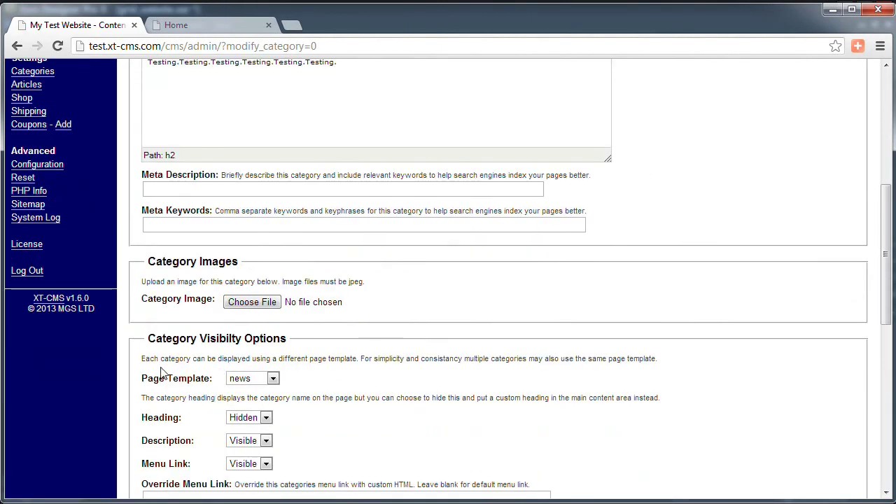
left_click(273, 378)
left_click(252, 443)
scroll(263, 394, "down", 6)
left_click(166, 481)
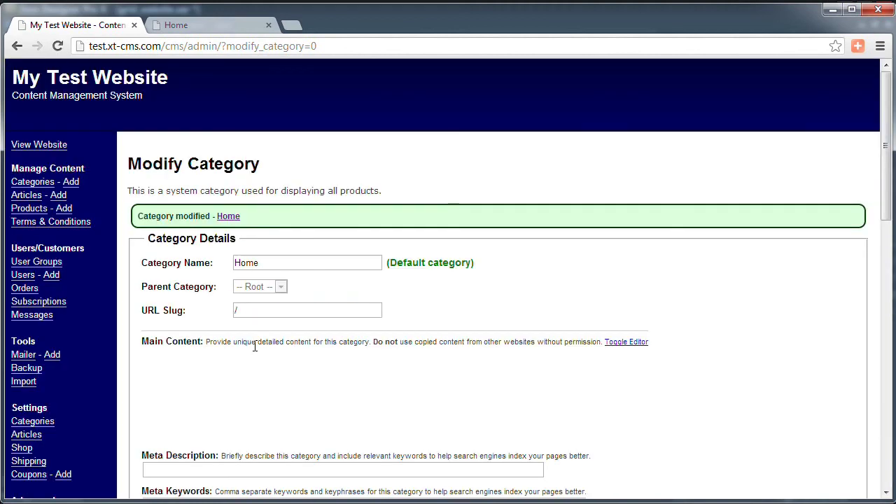
left_click(176, 25)
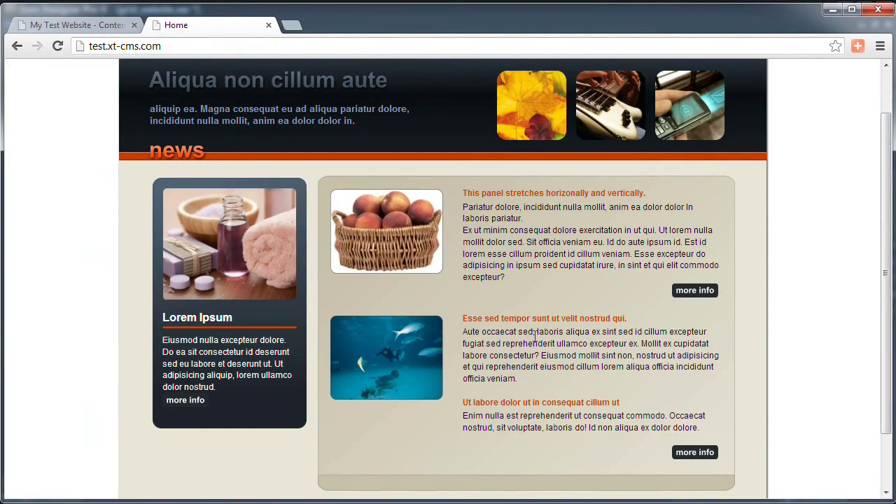
Step: Reload to show the grid theme's welcome banner and highlight the 'Welcome to My Test Website' text
key("F5")
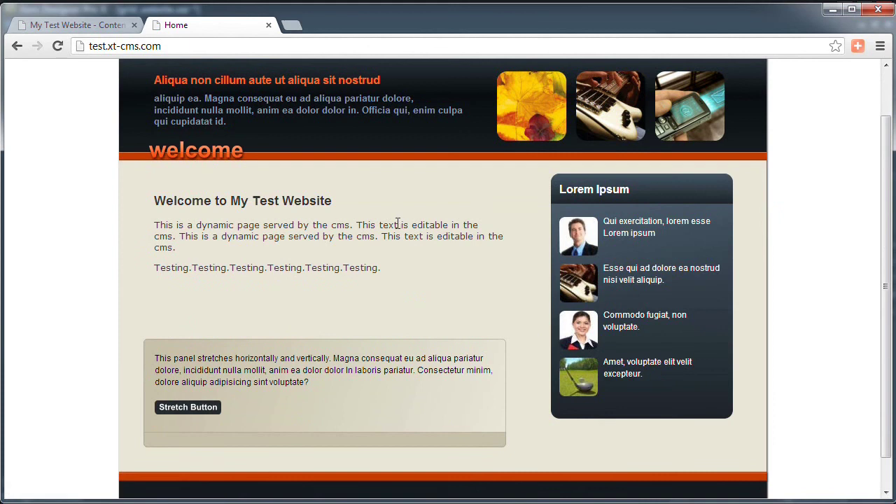
scroll(444, 221, "up", 1)
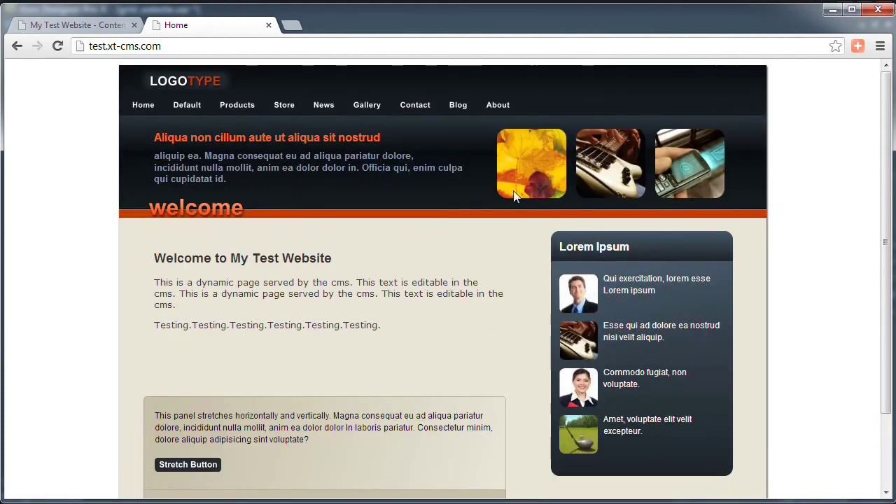
left_click_drag(158, 256, 380, 327)
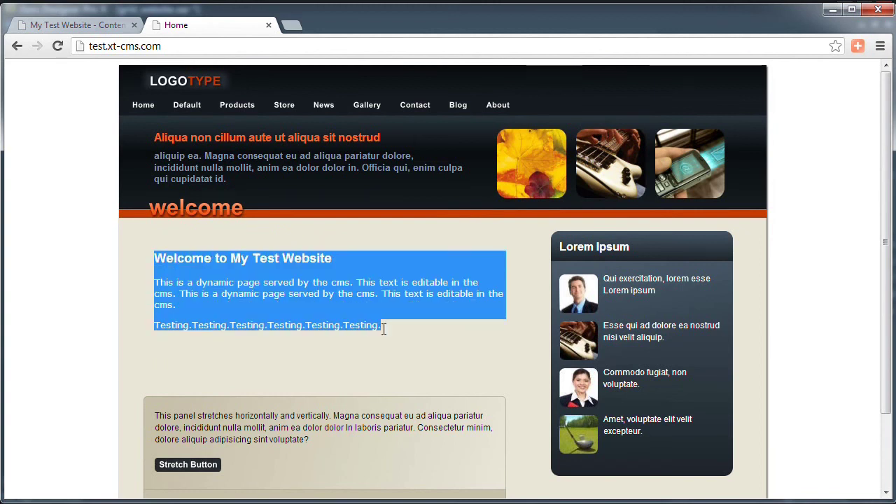